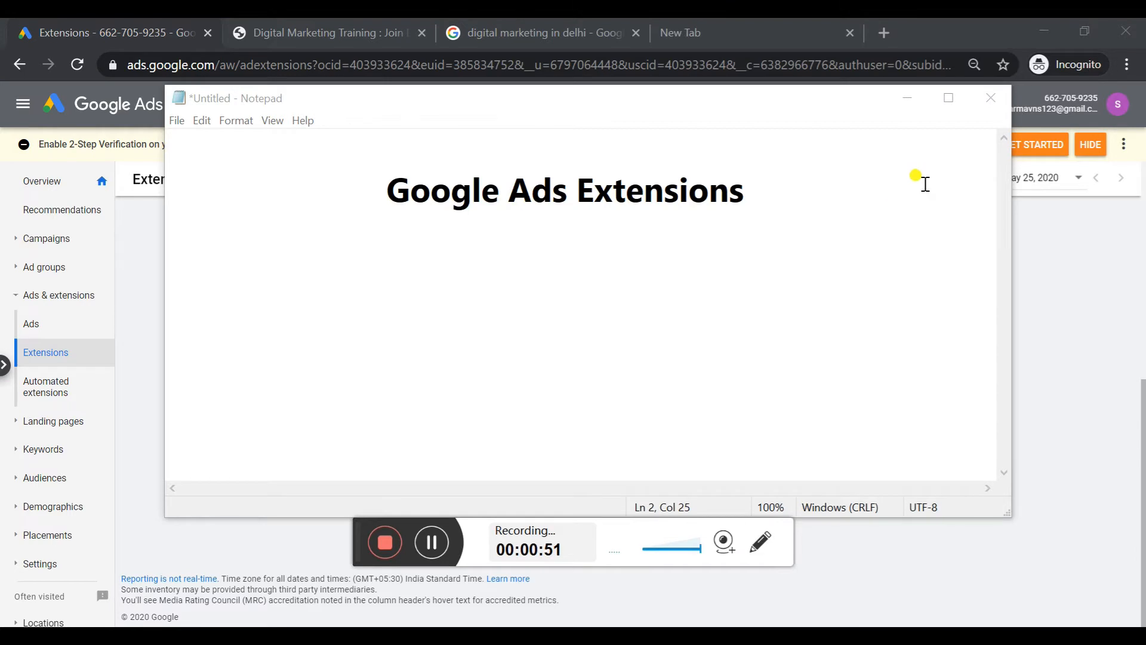
Put the notes window away, bring up the extensions table, and start creating a new sitelink extension
click(909, 99)
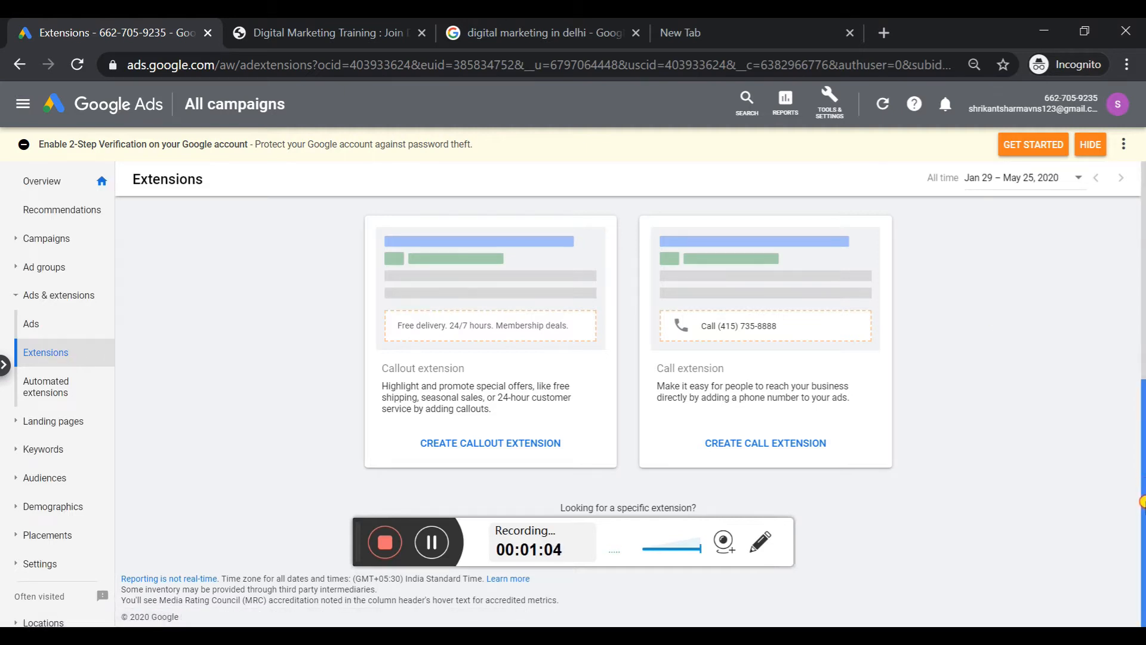
drag(1144, 519, 1144, 486)
click(655, 602)
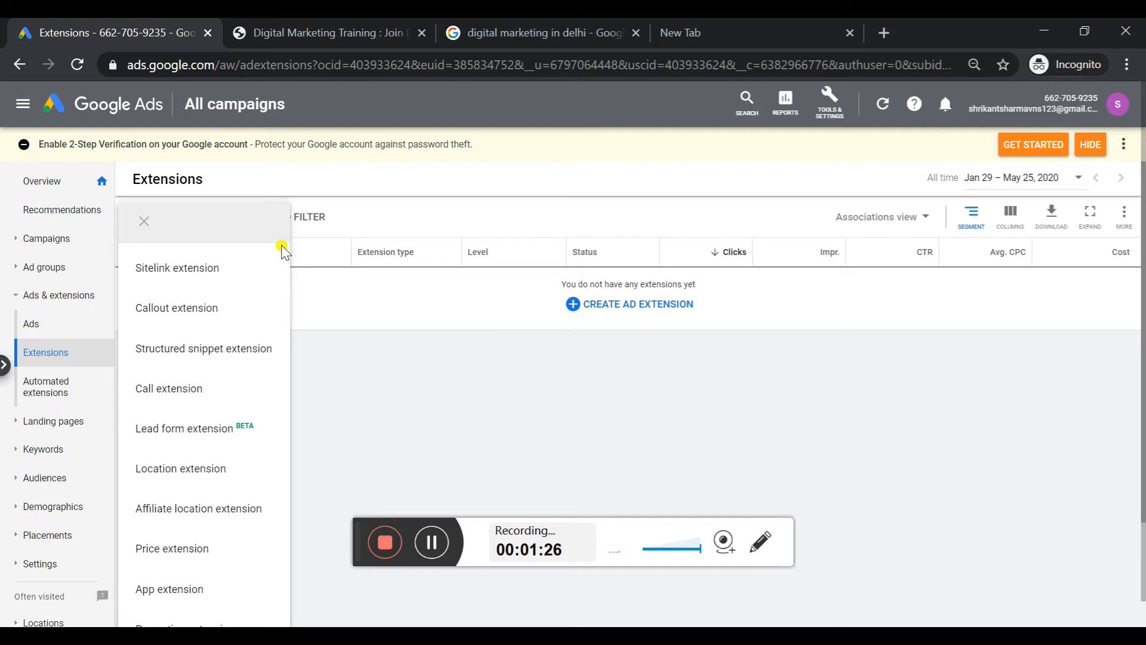
click(213, 272)
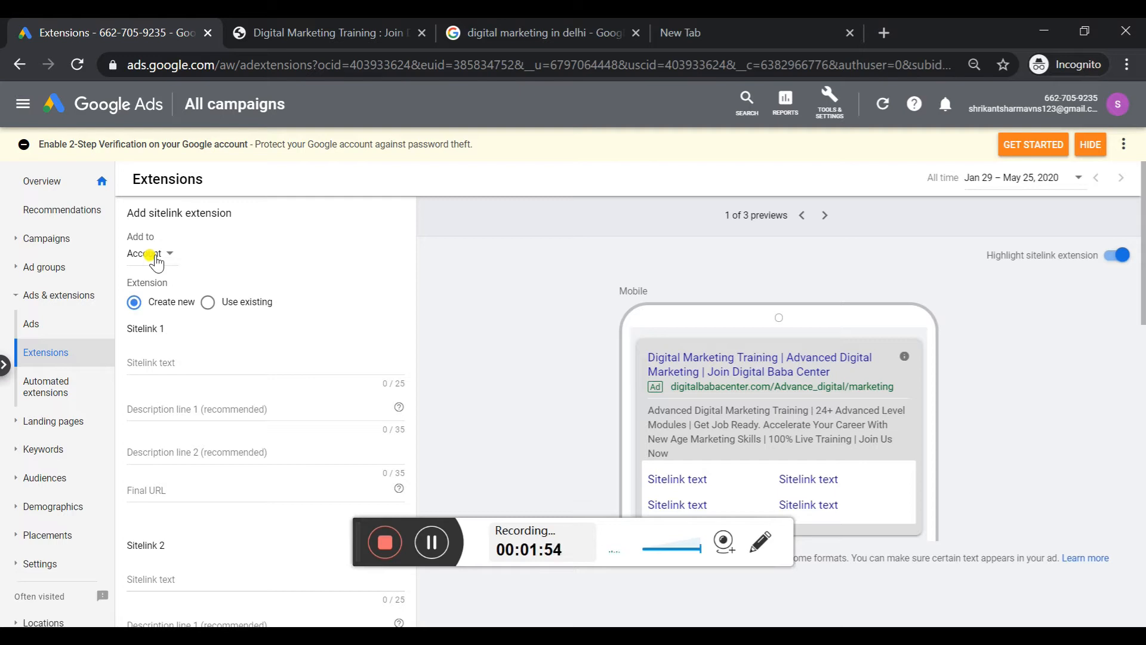
Look over the new sitelink form and bring up the desktop version of the ad preview
scroll(1142, 230, down, 1)
mouse_move(1141, 230)
mouse_down()
mouse_move(1142, 246)
mouse_move(1142, 237)
mouse_up()
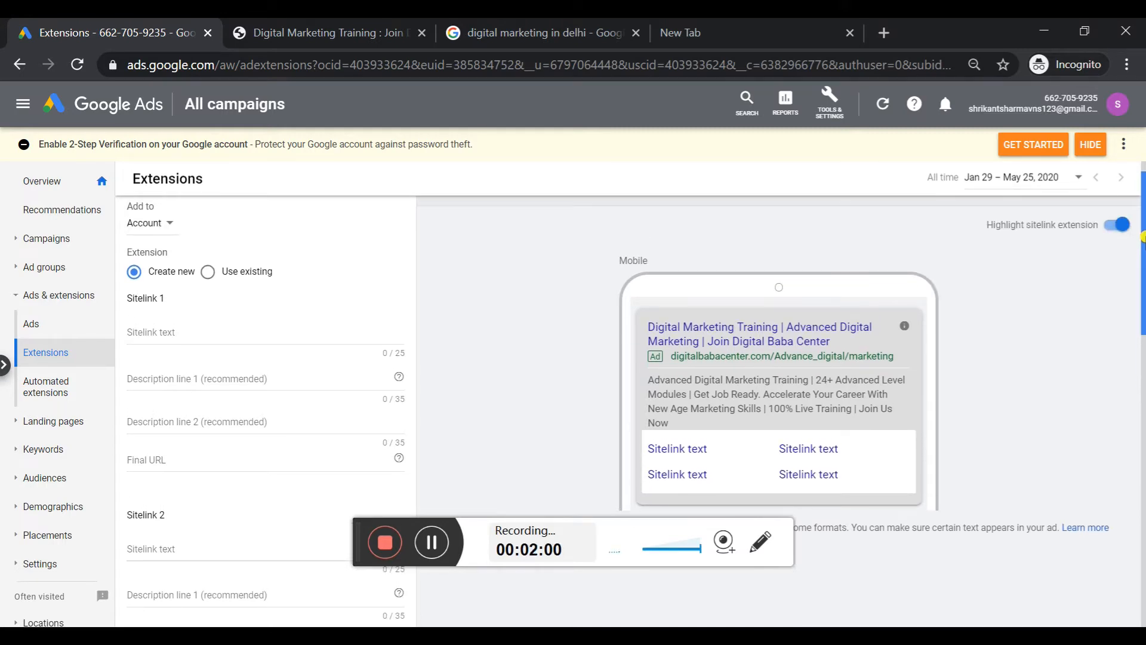
drag(1141, 260, 1142, 250)
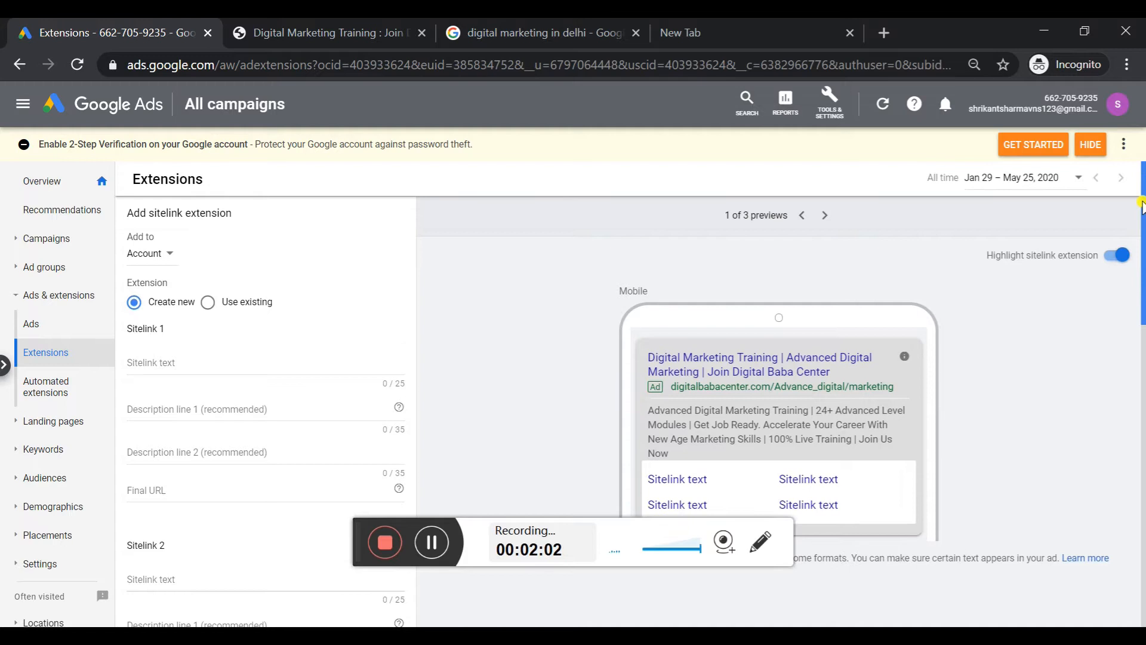
click(821, 221)
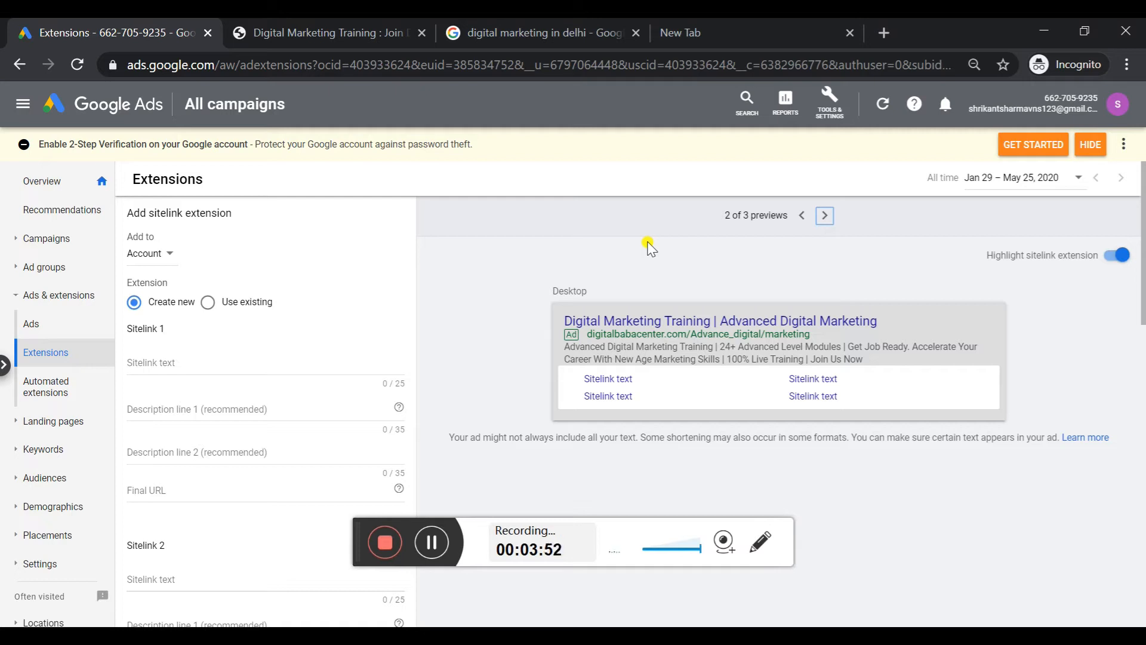
Add the sitelink extension at campaign level and assign it to the Leads-Search-1 campaign
click(148, 265)
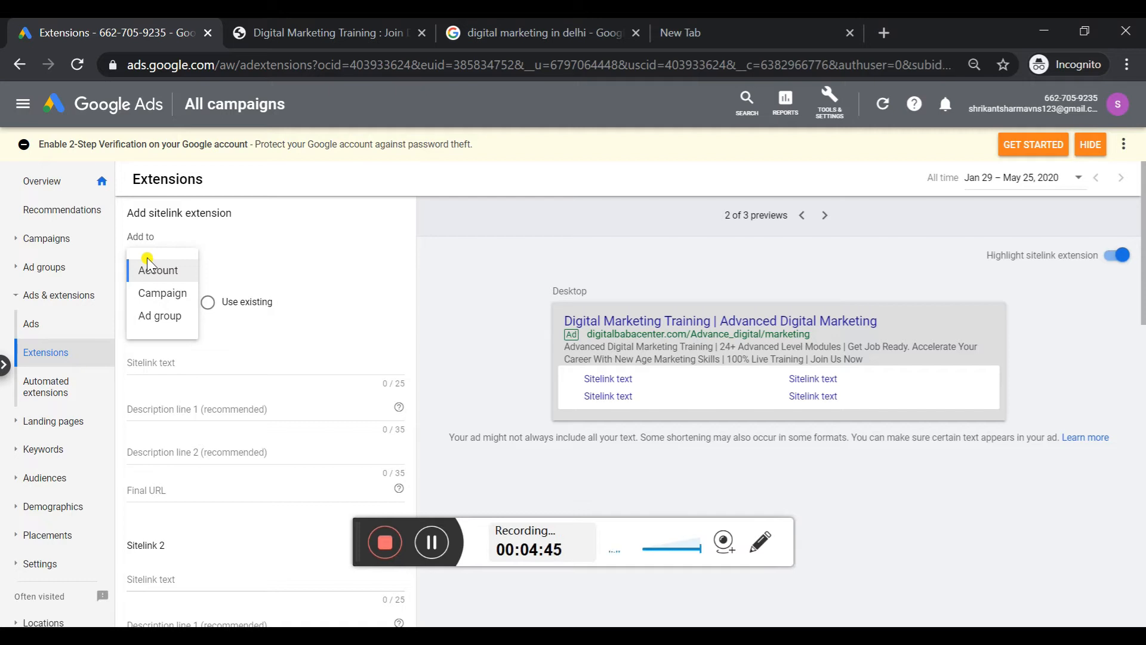
click(167, 293)
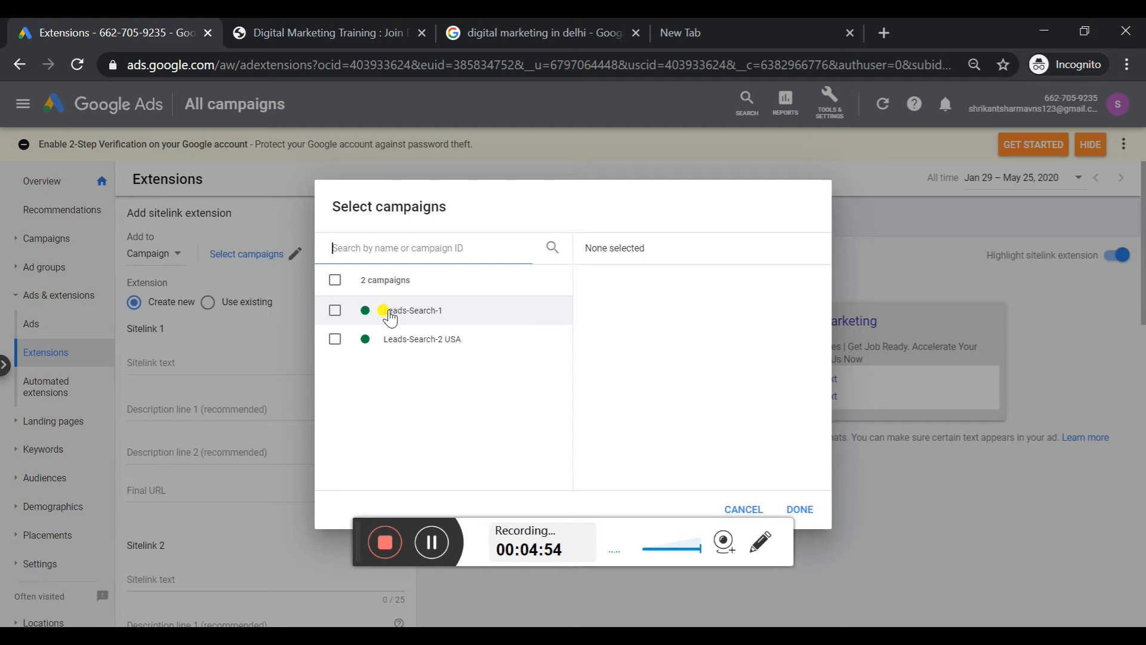
click(389, 313)
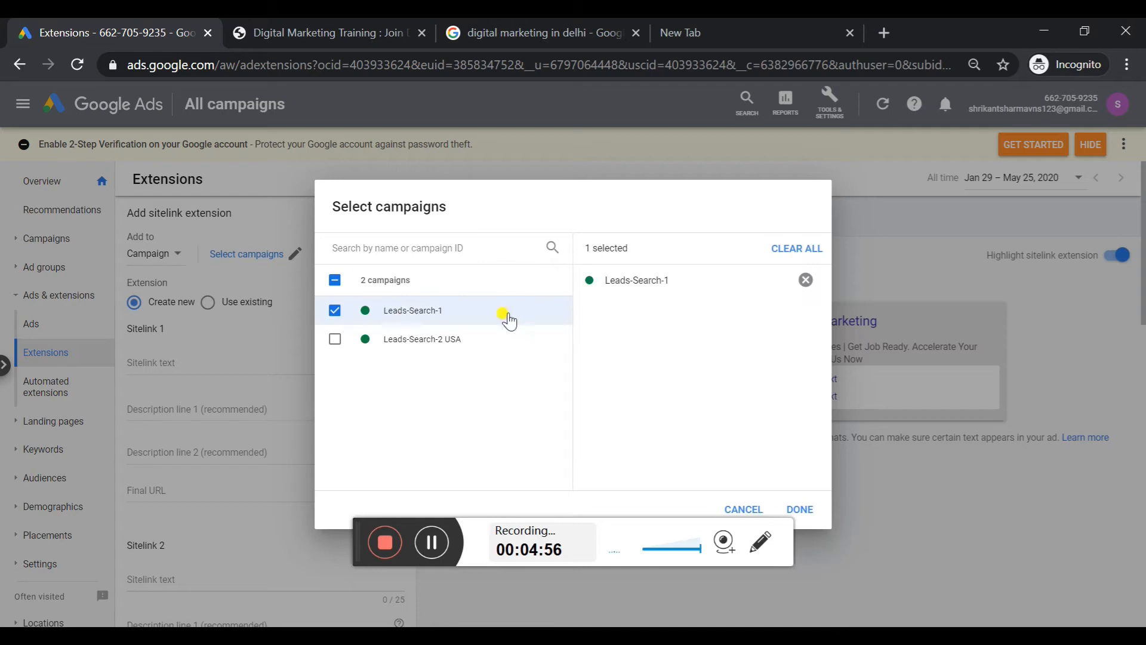
click(800, 510)
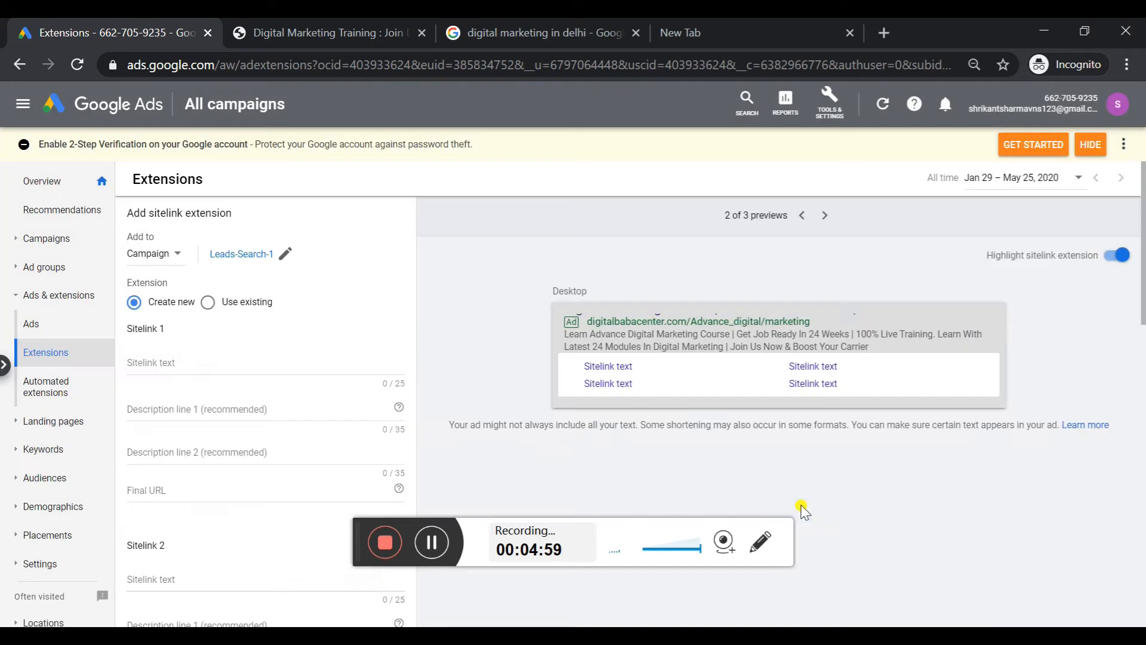
Enter "Advance Digital Marketing" as the sitelink text of Sitelink 1
click(241, 363)
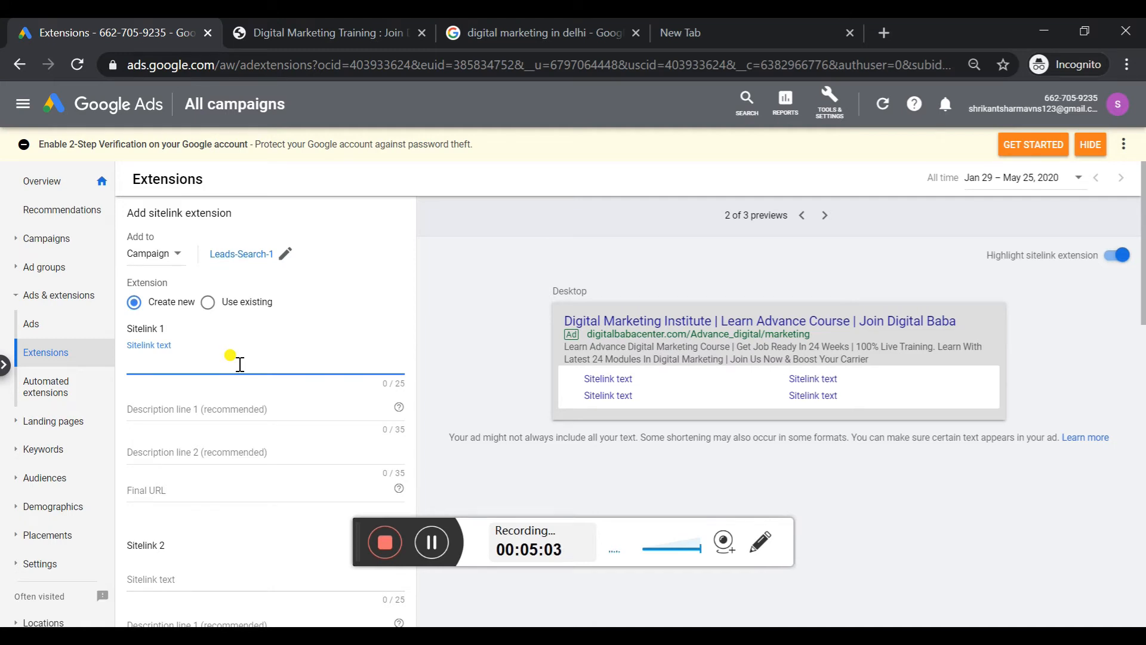
text(Digital M)
key(ctrl+a)
key(BackSpace)
text(Advance Digi)
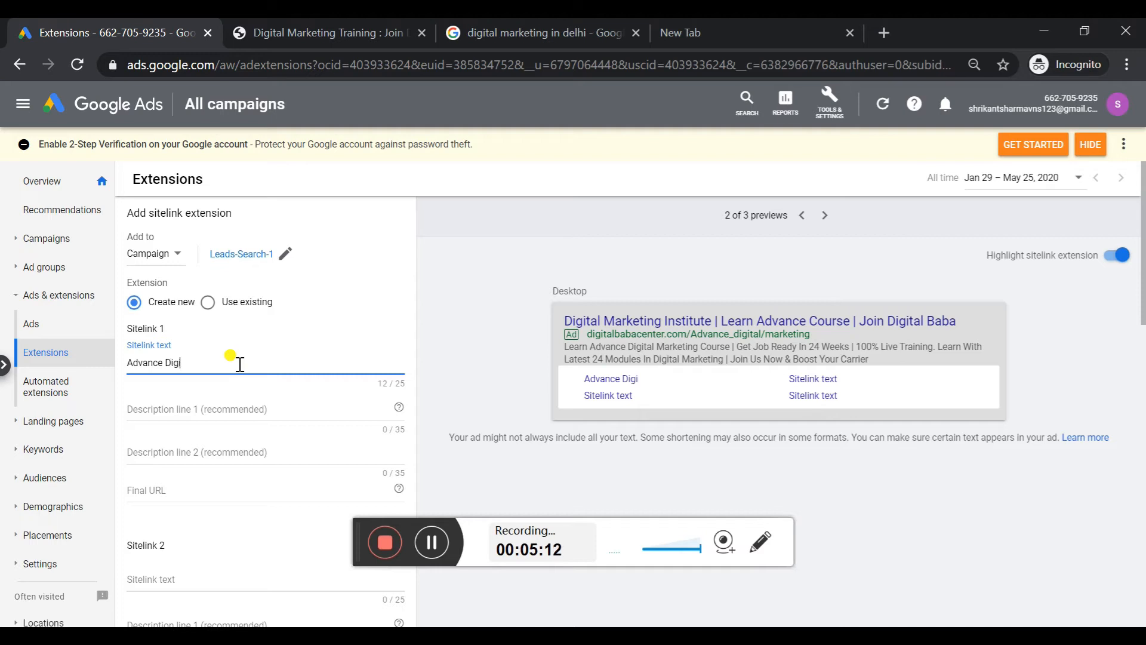
text(tal Marketing)
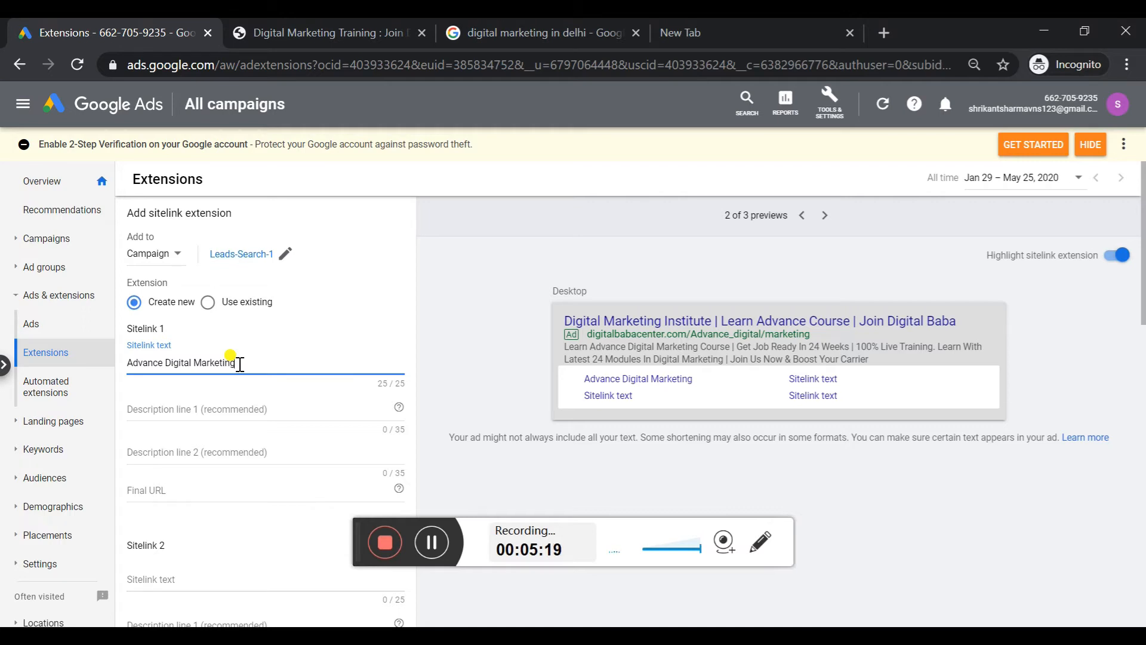
Enter "21 latest Modules" as description line 1 of Sitelink 1
key(Tab)
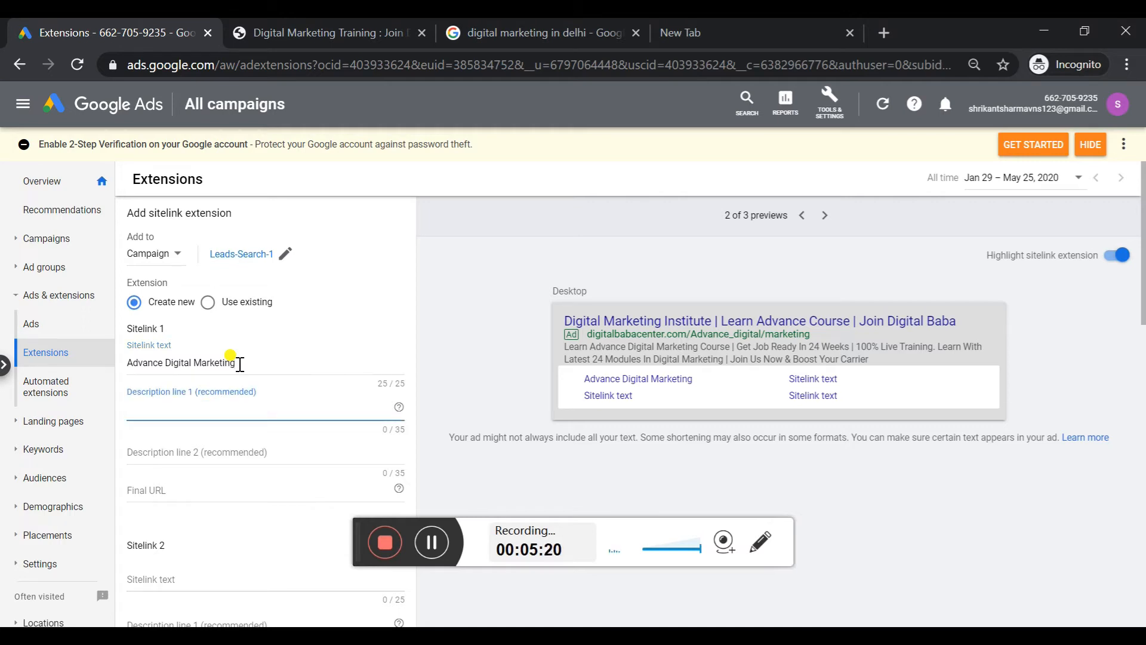
text(21 latest Modules, 7 C)
key(BackSpace)
key(BackSpace)
key(BackSpace)
key(BackSpace)
key(BackSpace)
key(Tab)
text(5 Mont)
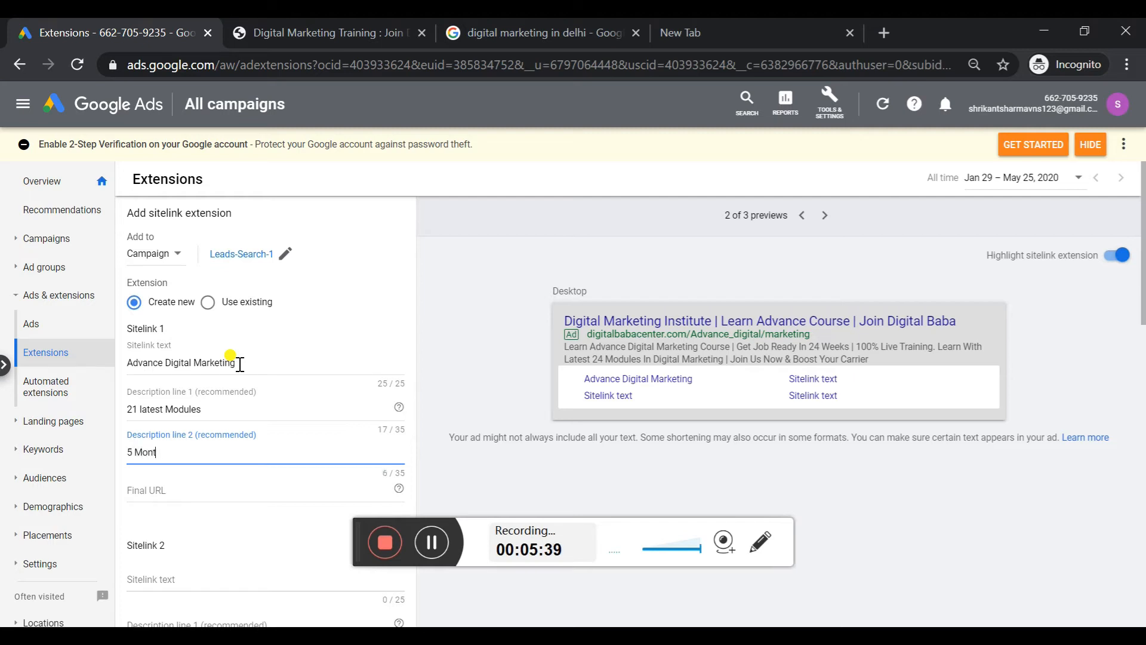
text(hs Course)
click(219, 492)
text(https://digitalbabacenter.com/digital-marketing-training/)
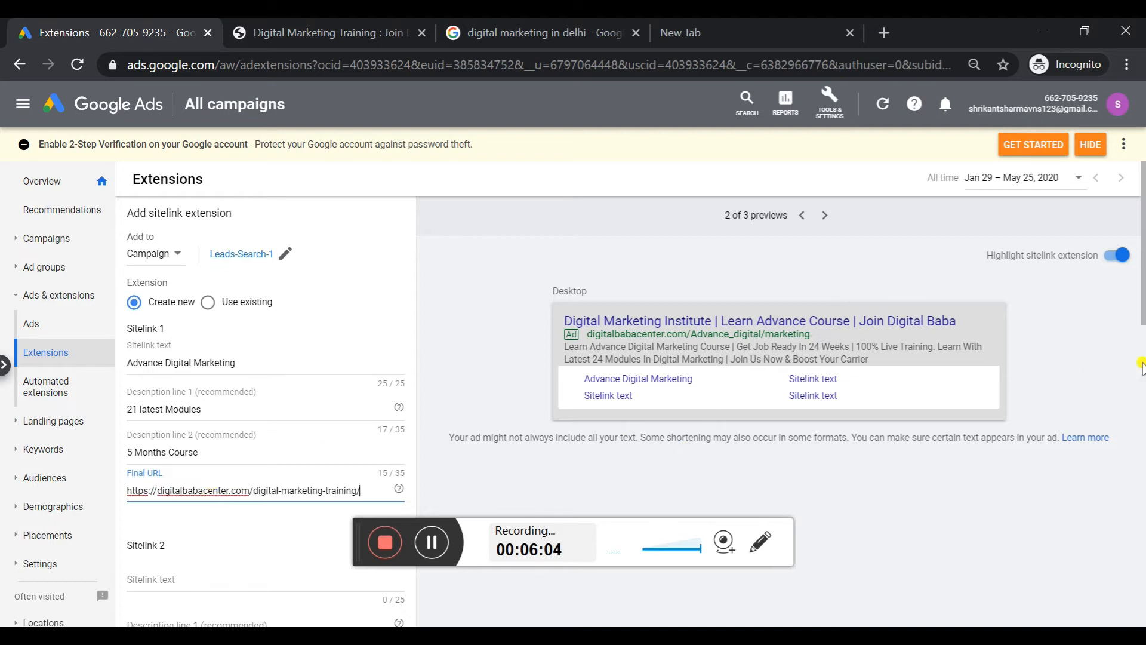
Open the sitelink text of Sitelink 2 for editing
scroll(254, 332, down, 5)
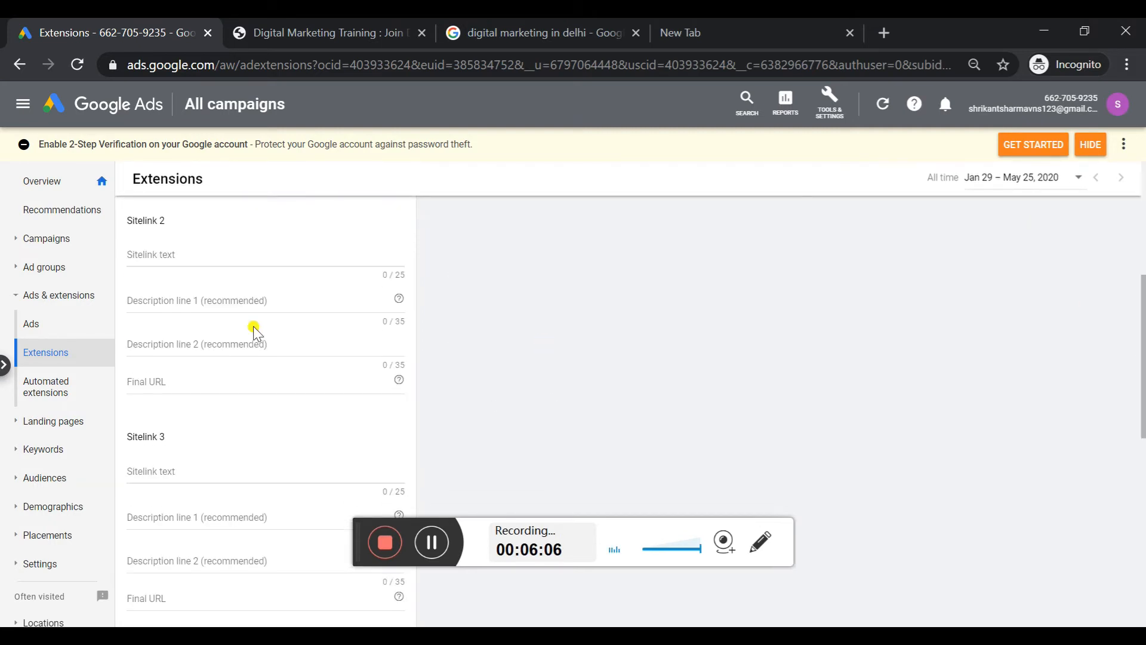
click(221, 257)
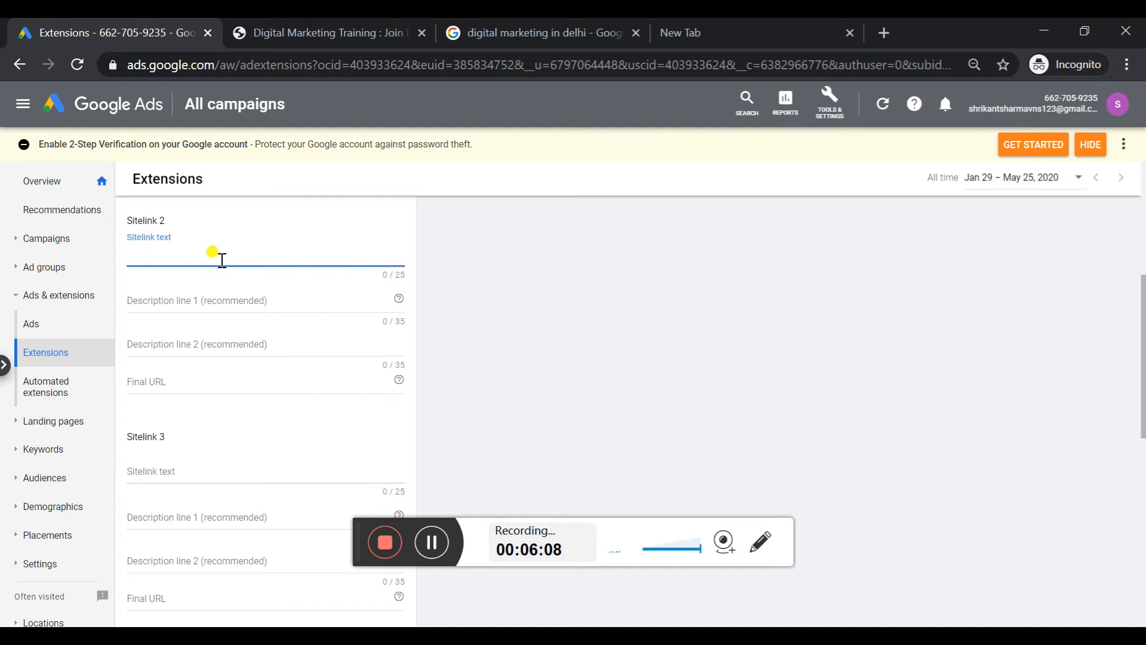
click(431, 544)
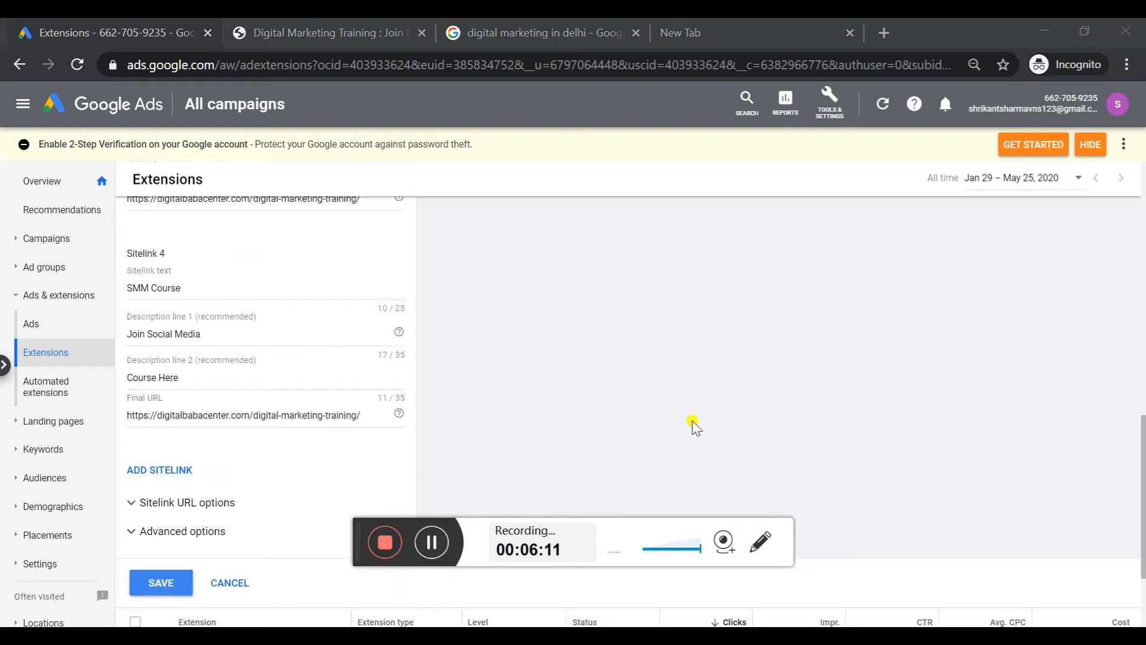
Review how the four sitelinks appear in the desktop and mobile ad previews
drag(1142, 466, 1144, 208)
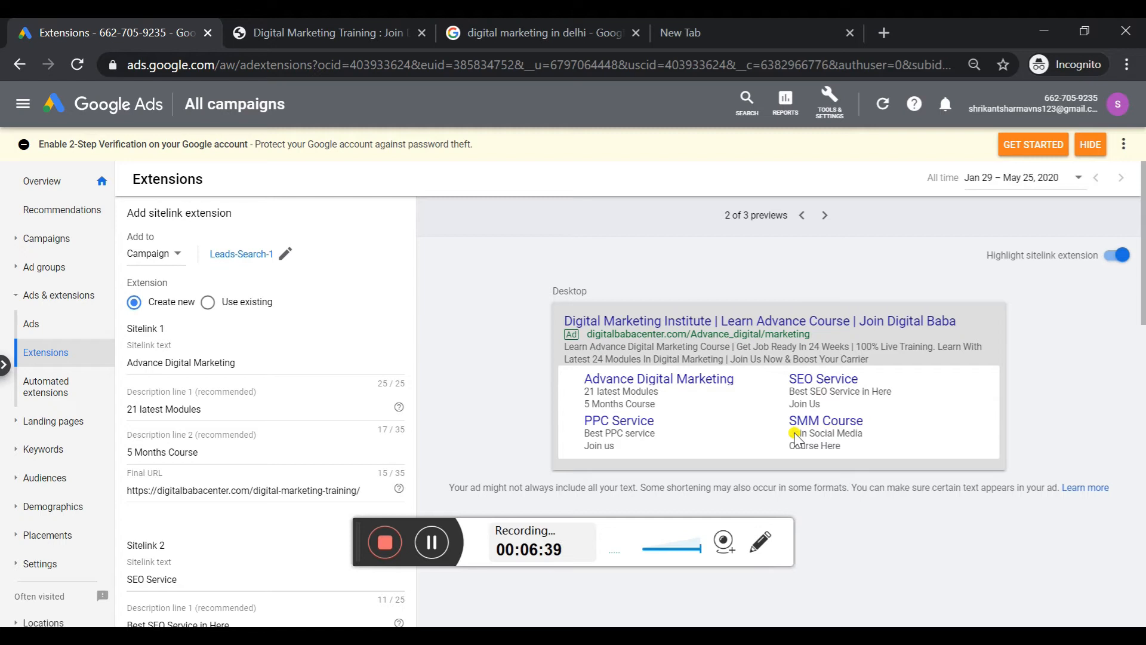
click(802, 216)
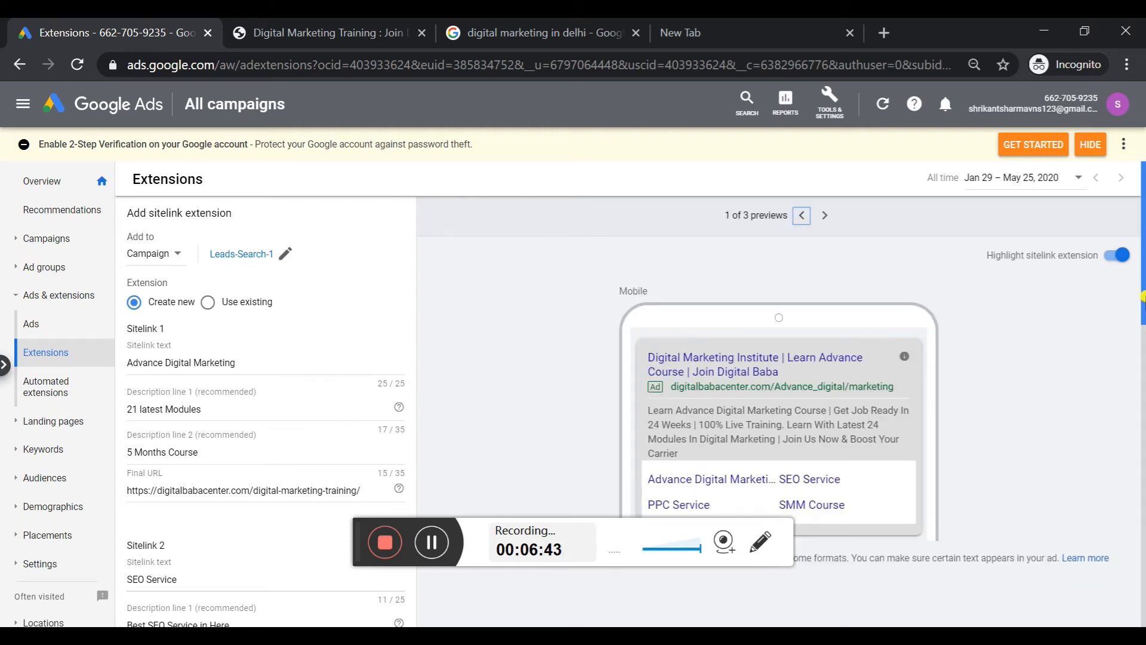
drag(1142, 297, 1142, 338)
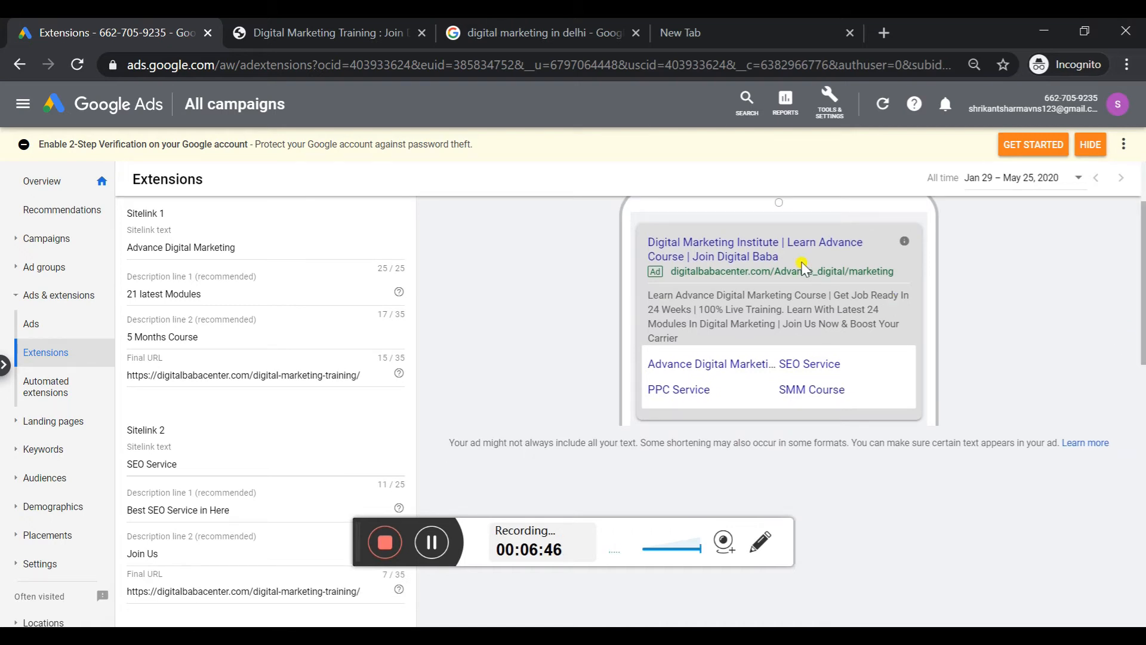
drag(647, 239, 897, 396)
click(1036, 339)
Save the sitelink extensions and start creating a new callout extension
drag(1142, 330, 1141, 588)
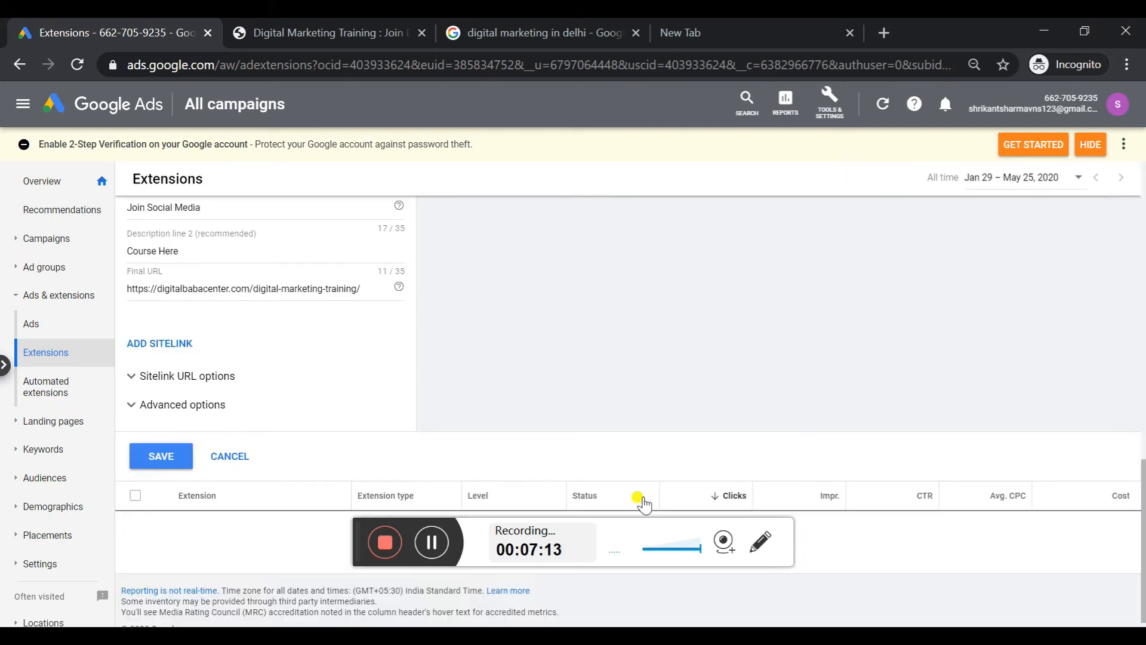
click(181, 460)
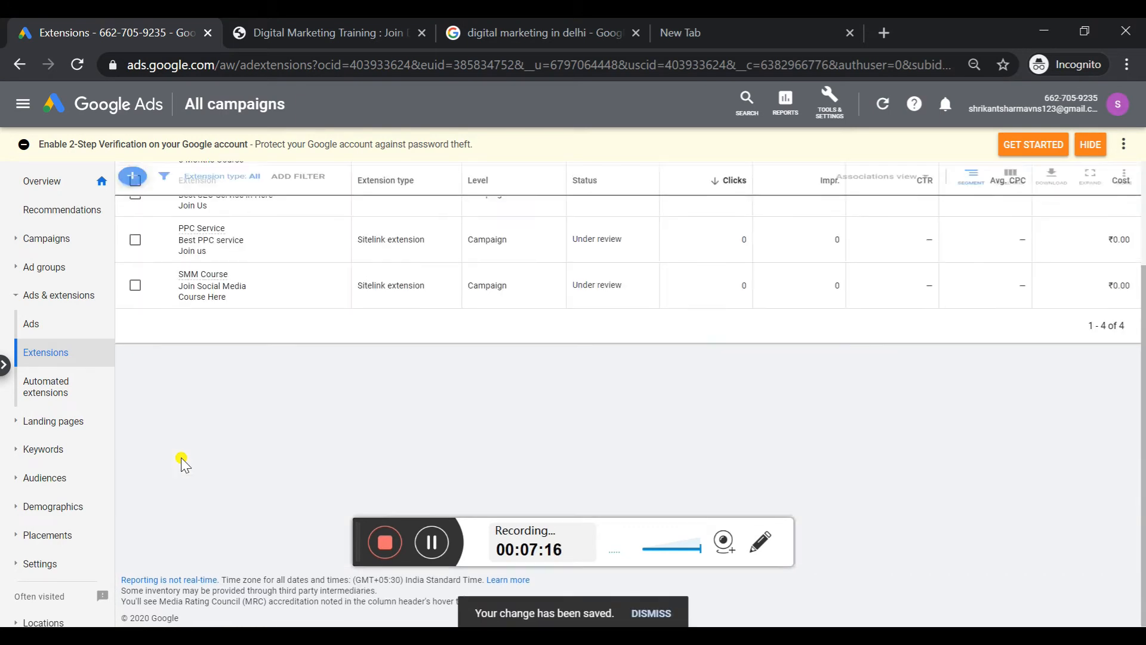
click(134, 182)
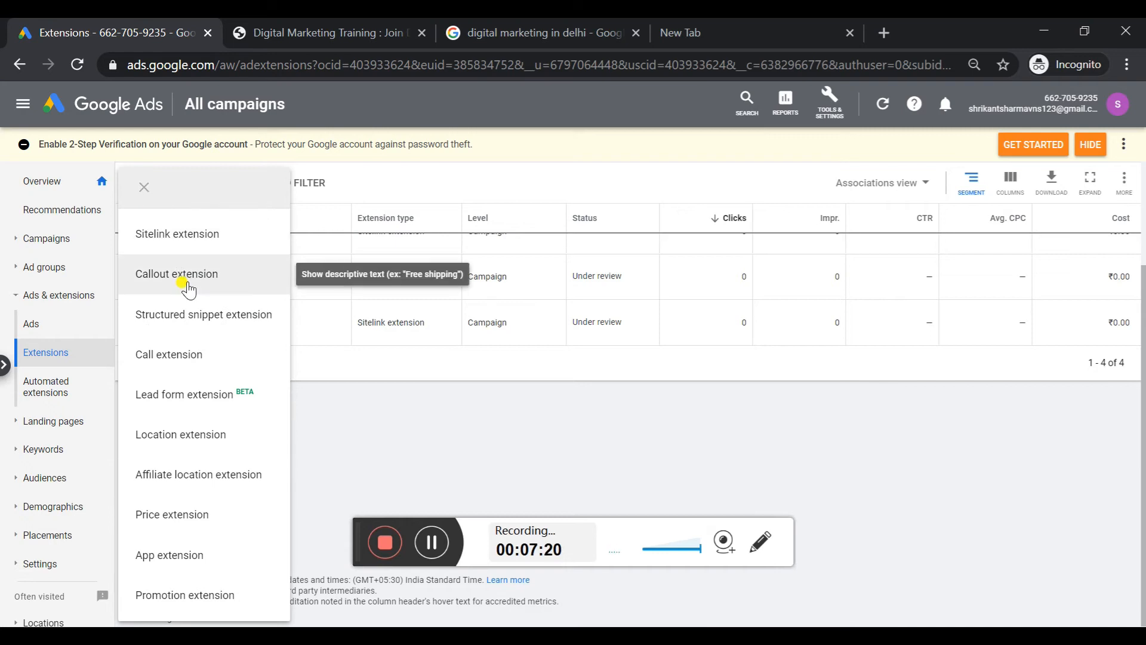
click(188, 287)
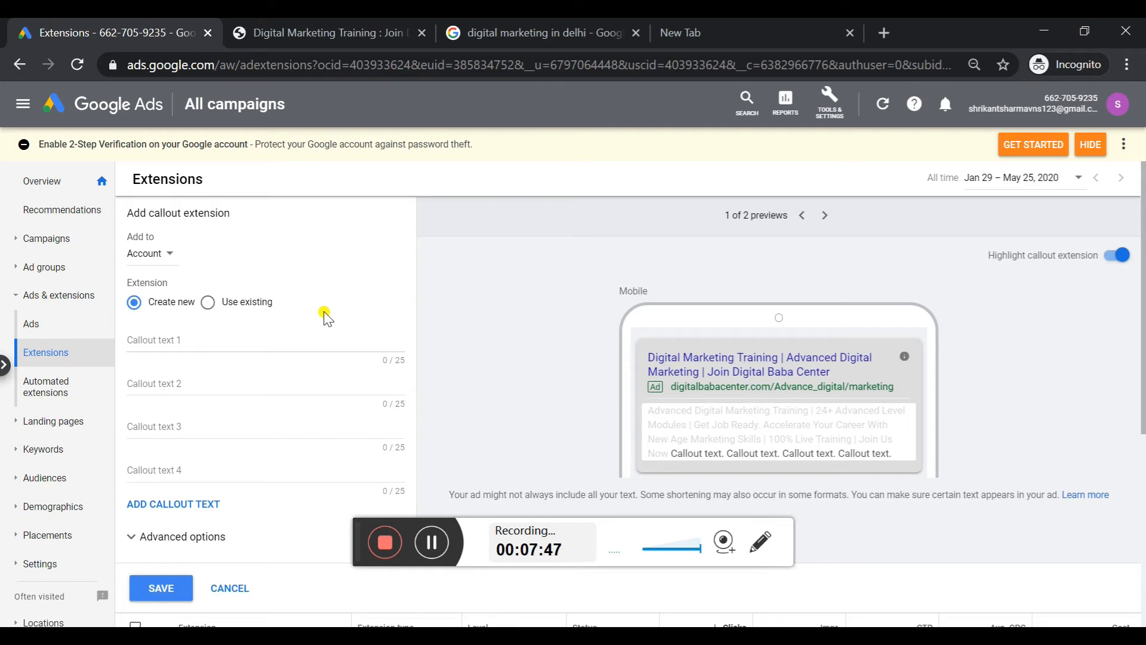
Add the callout extension at campaign level and assign it to the Leads-Search-1 campaign
click(145, 254)
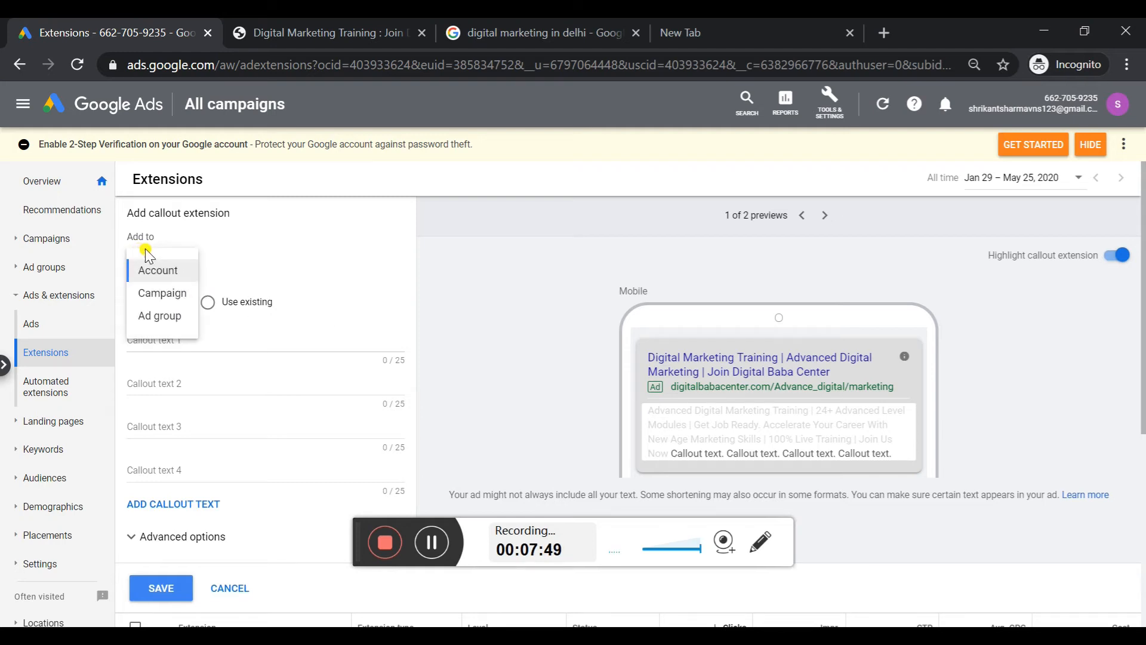
click(169, 295)
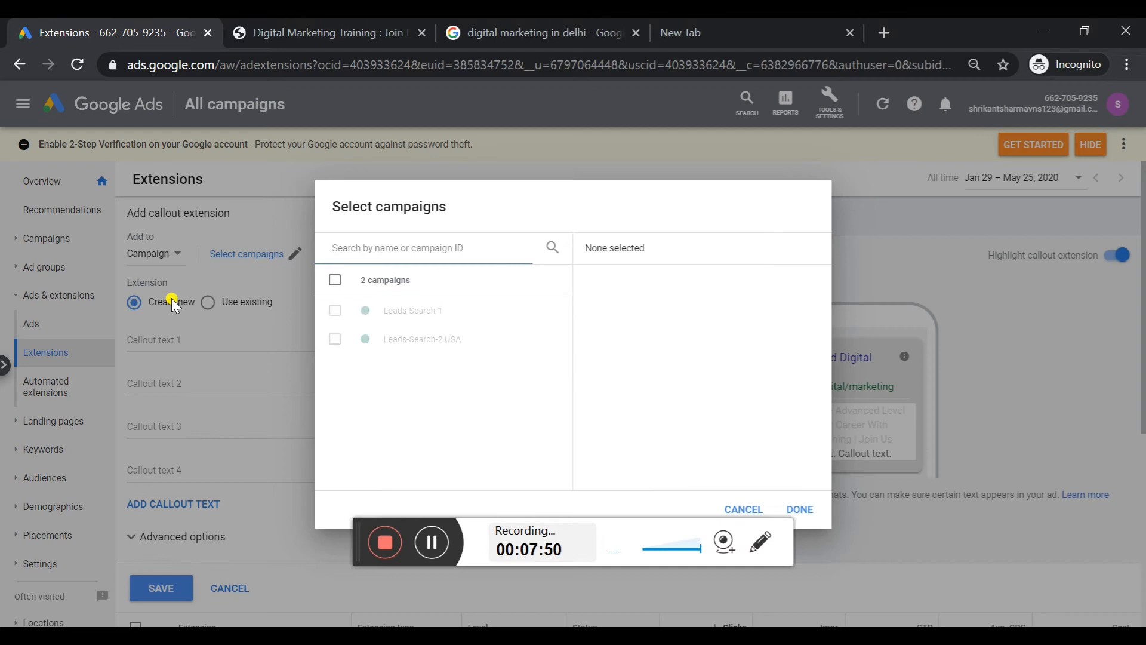
click(394, 311)
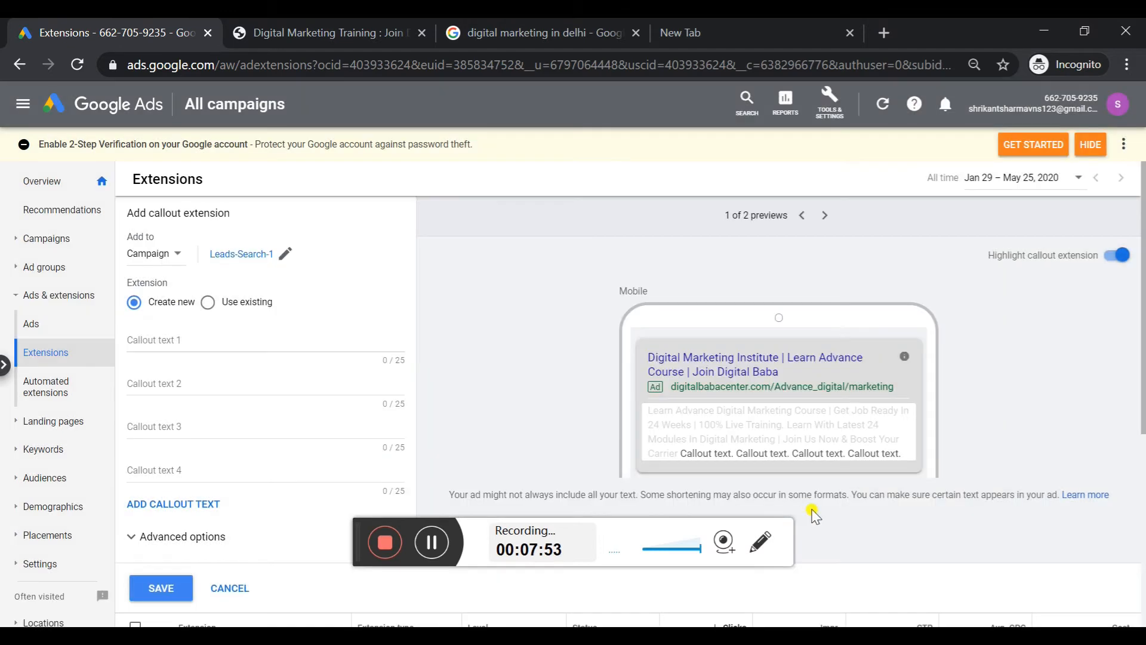
click(800, 509)
Enter "Join Free Demo Class" as callout text 1
click(269, 341)
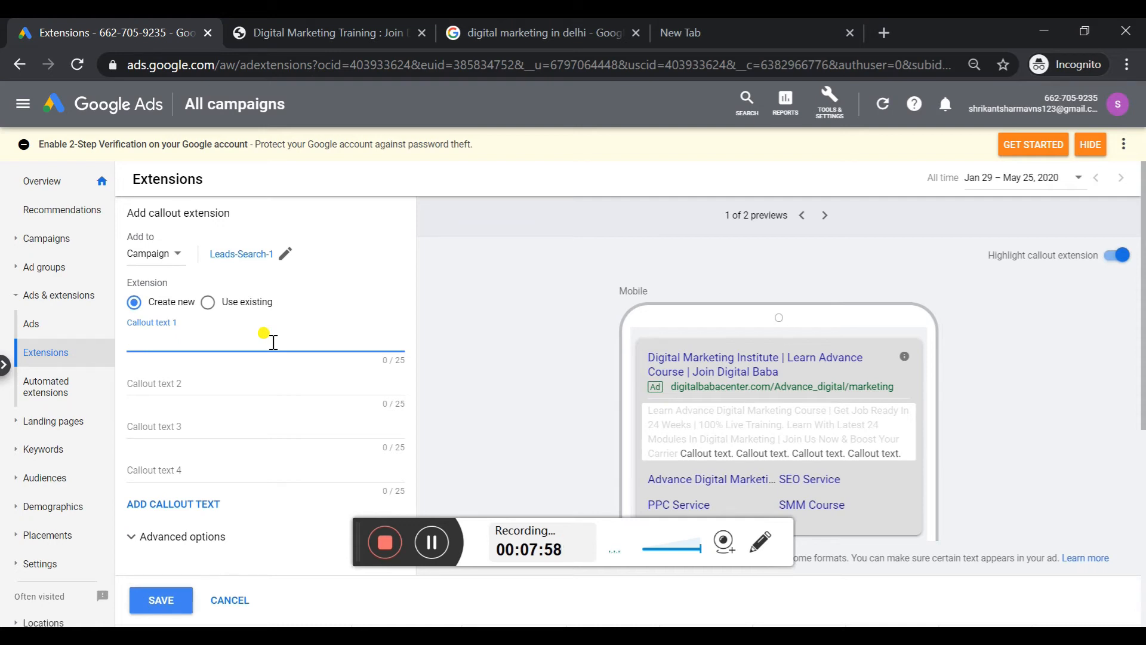
text(Free)
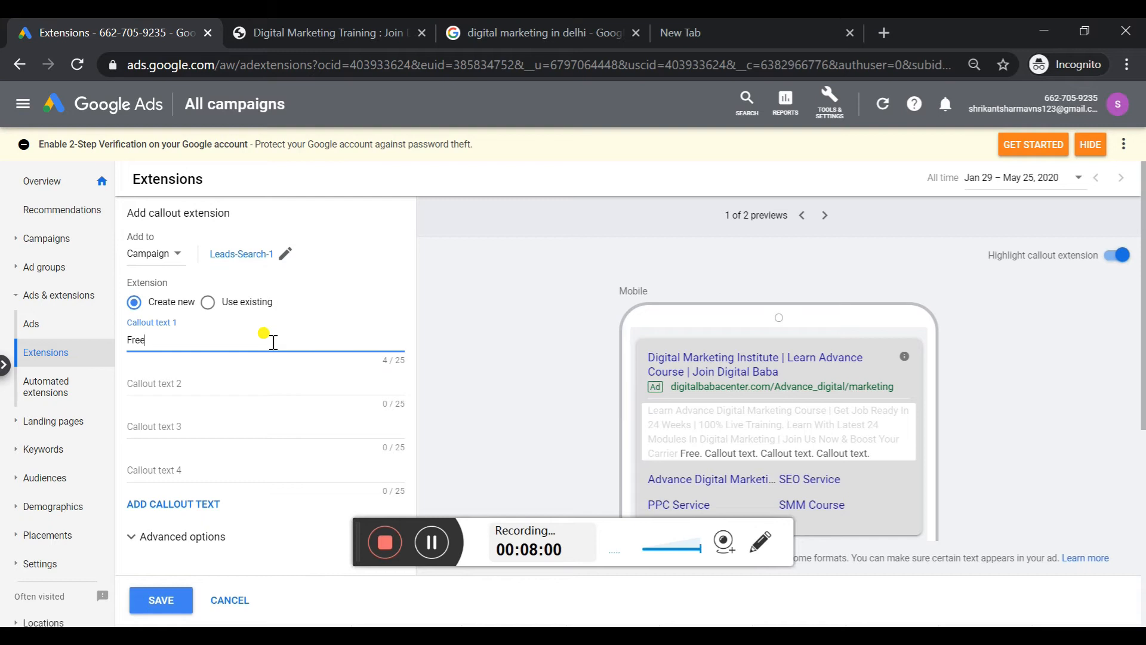
text( Demo)
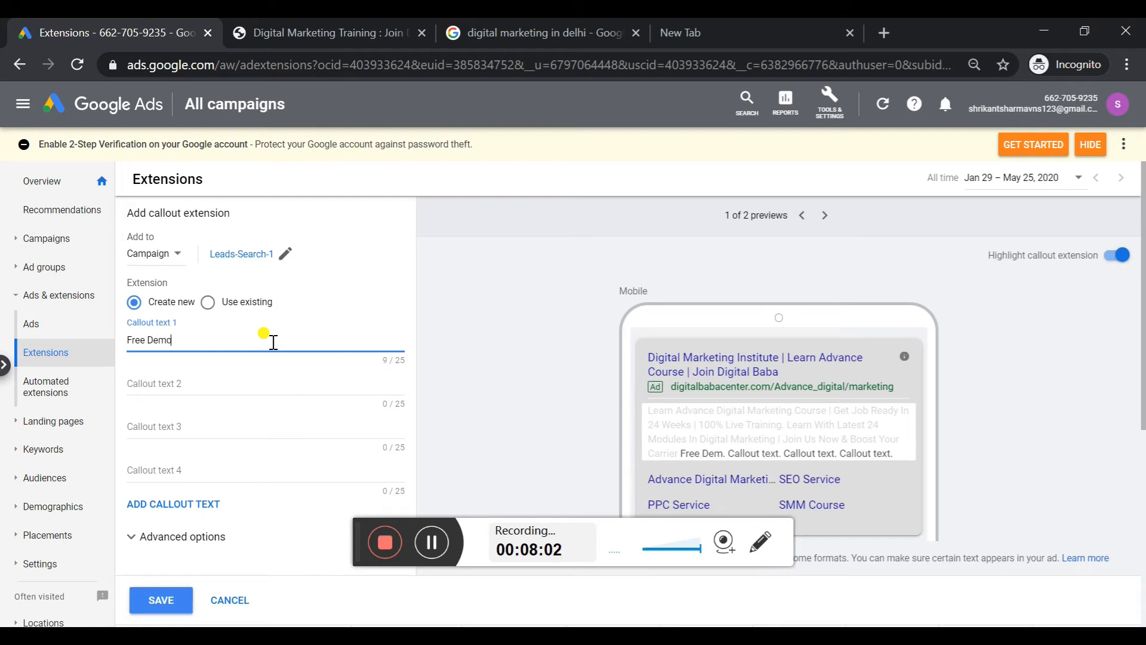
text( Class)
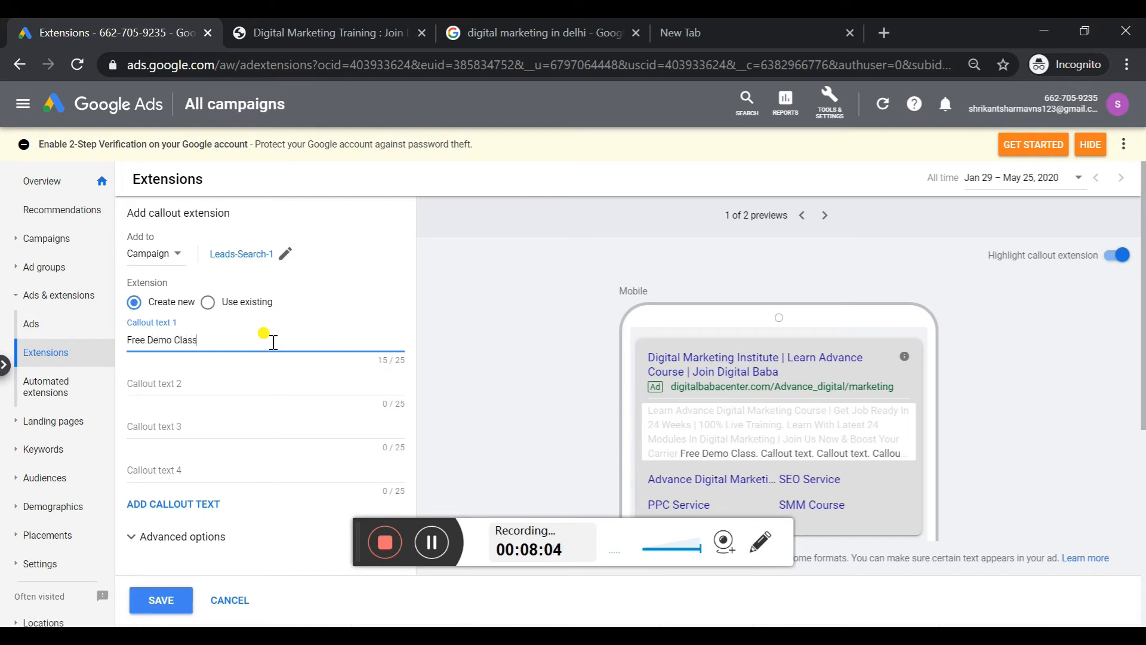
click(129, 340)
text(Join )
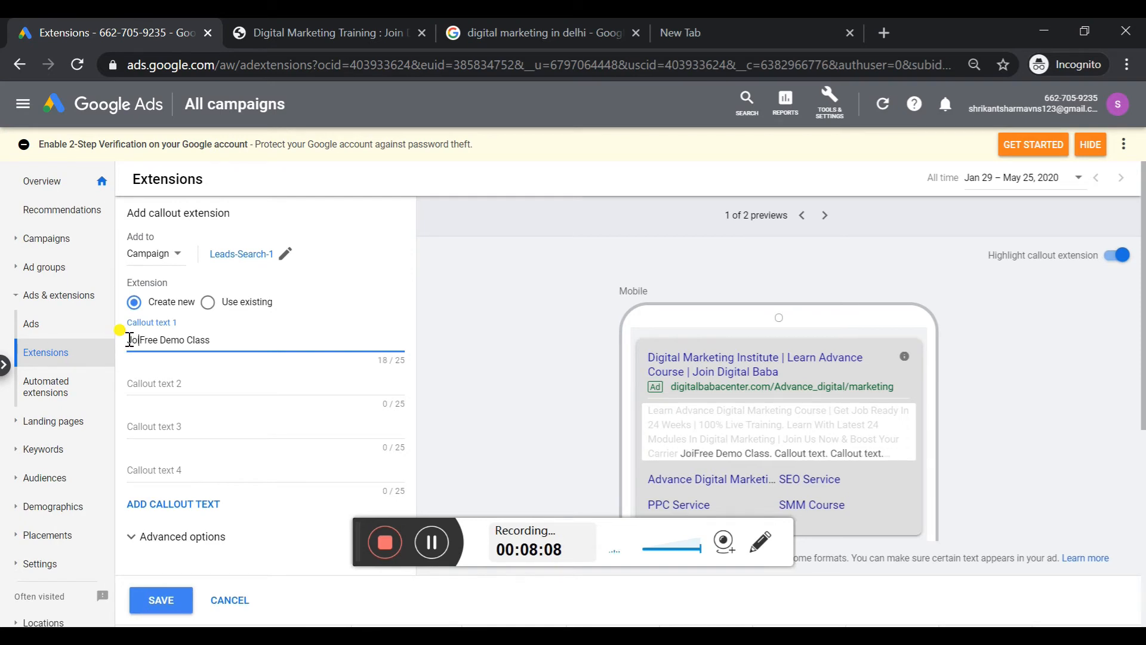
text(2 D)
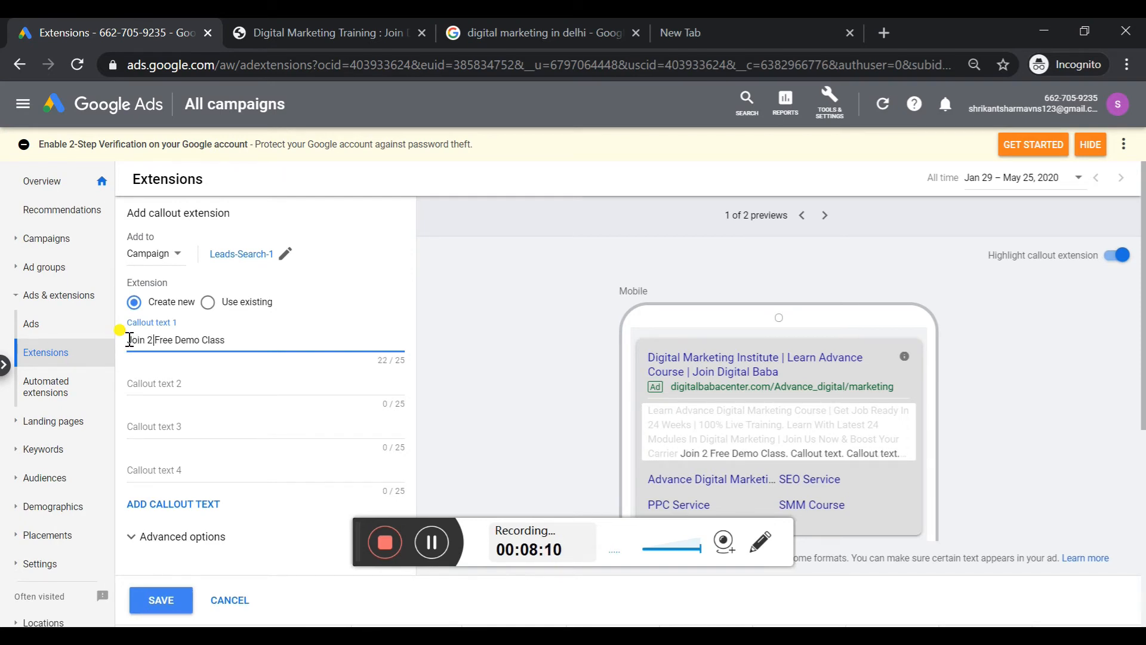
text(ays)
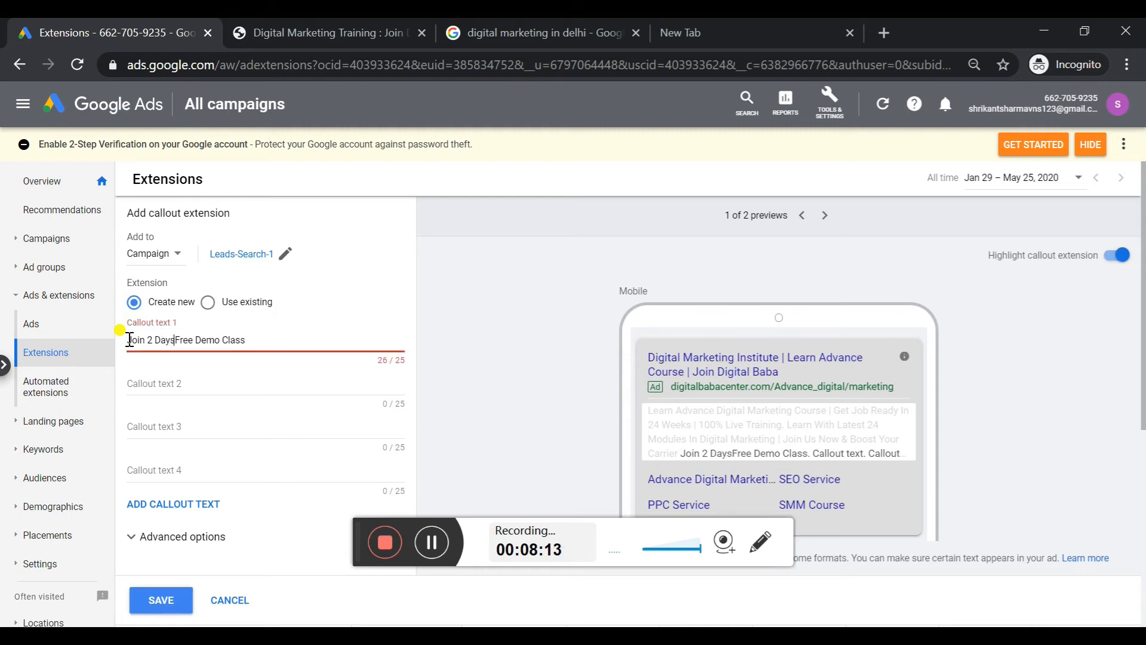
key(BackSpace)
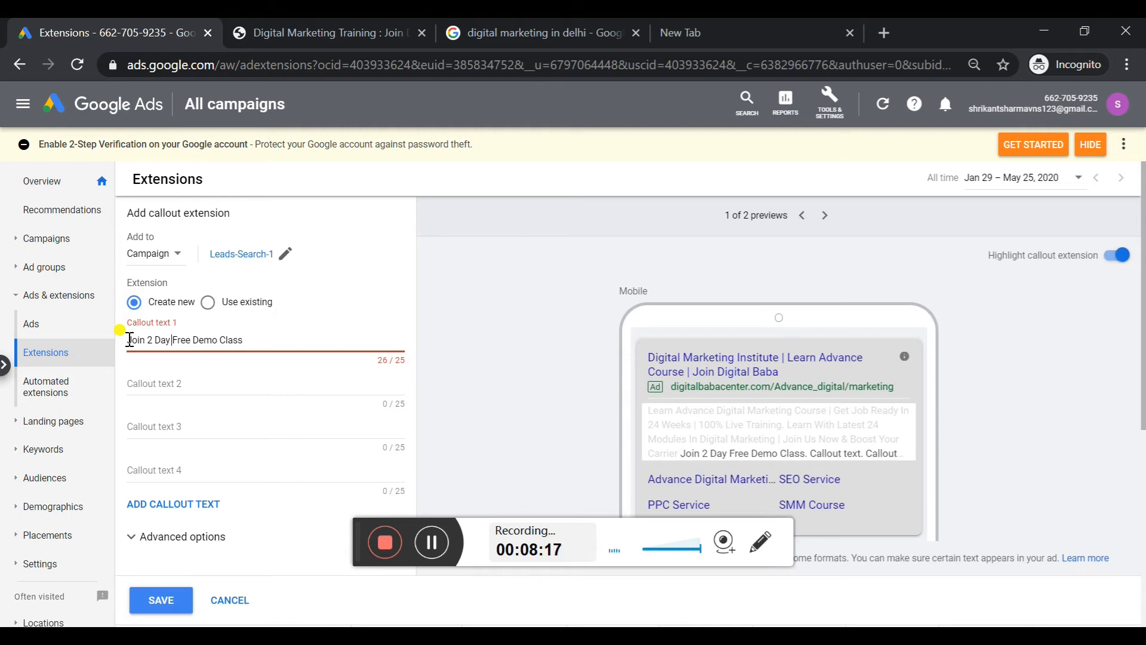
key(BackSpace)
key(BackSpace)
key(BackSpace)
key(BackSpace)
key(BackSpace)
key(BackSpace)
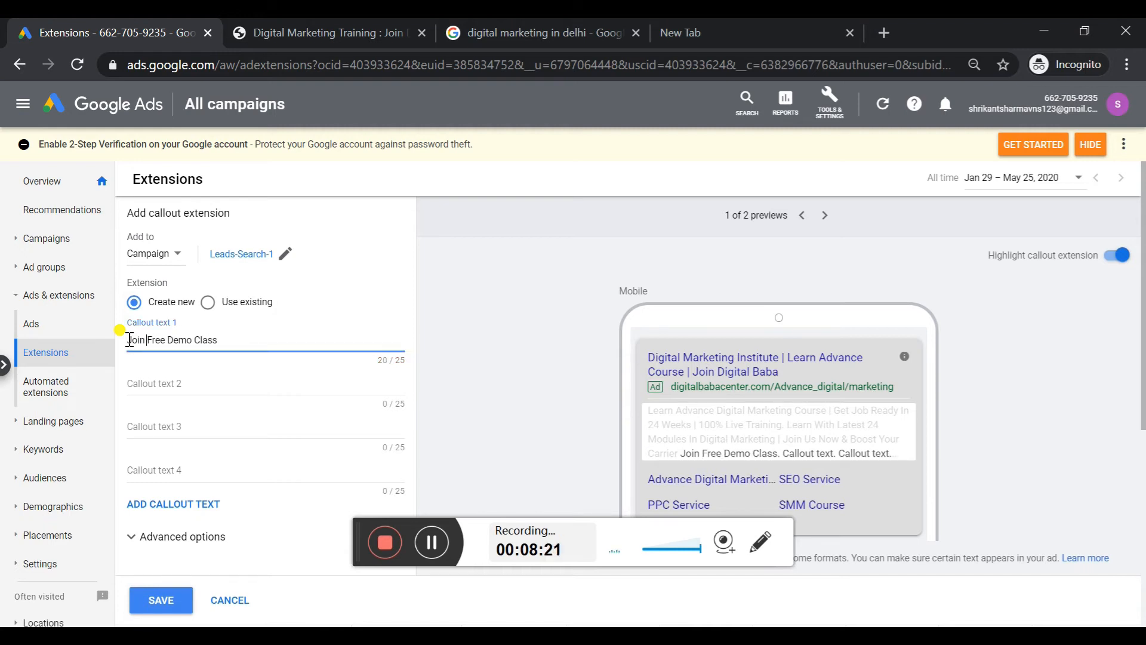
Enter "21 Latest Modules" as callout text 2
click(146, 379)
text(21)
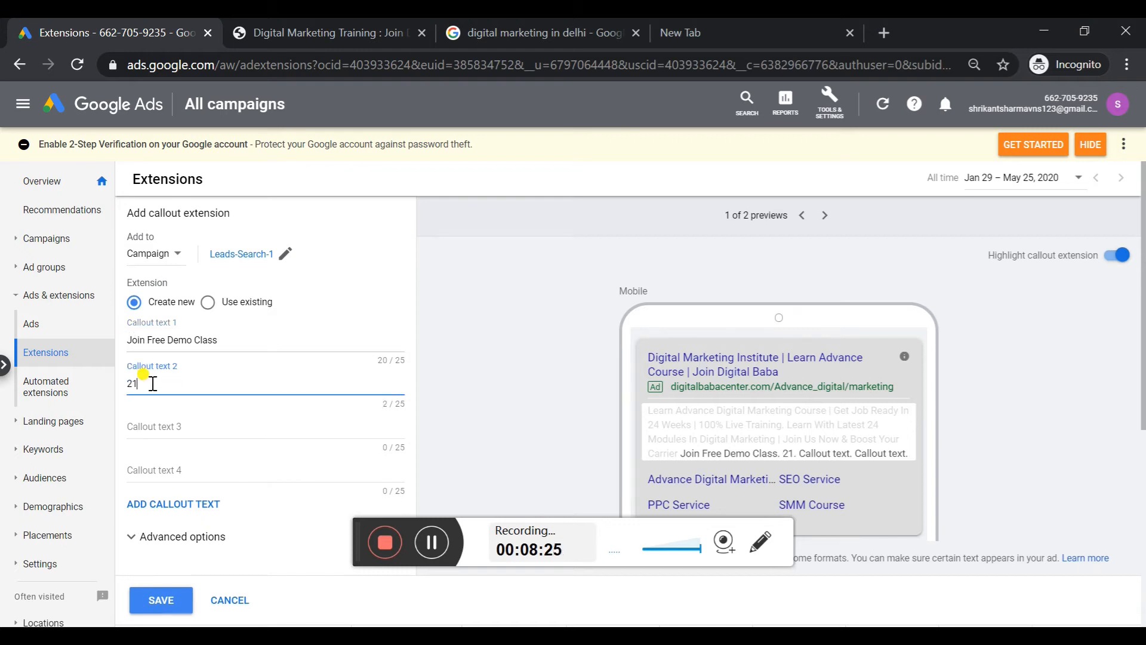
text( Ltaest)
key(BackSpace)
key(BackSpace)
key(BackSpace)
key(BackSpace)
key(BackSpace)
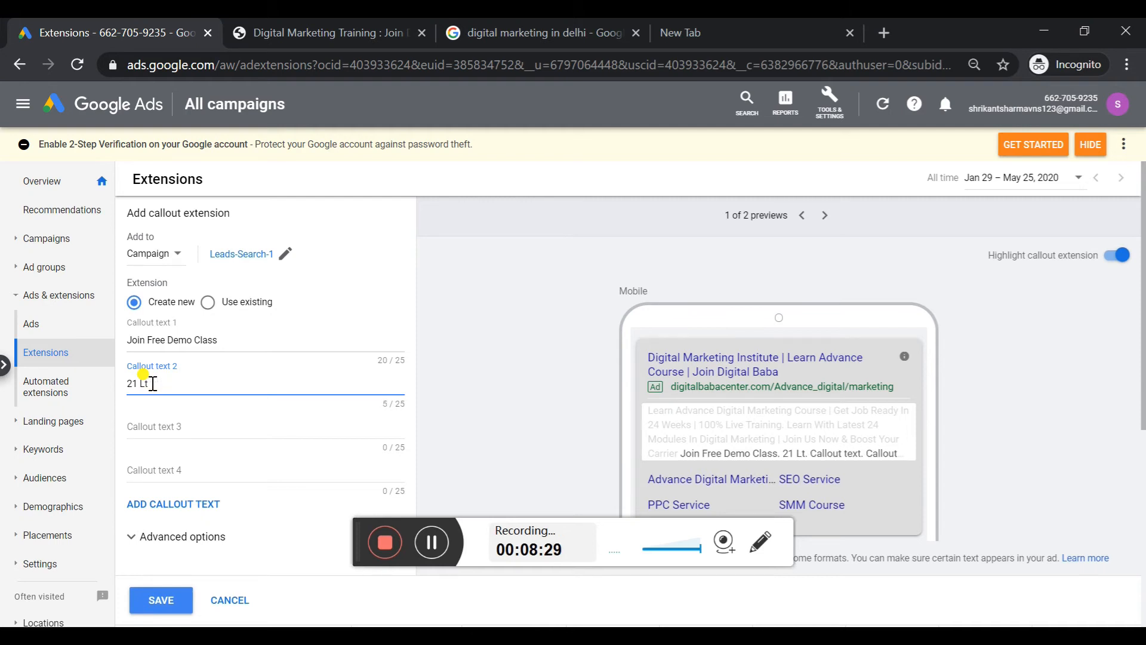
text(ates)
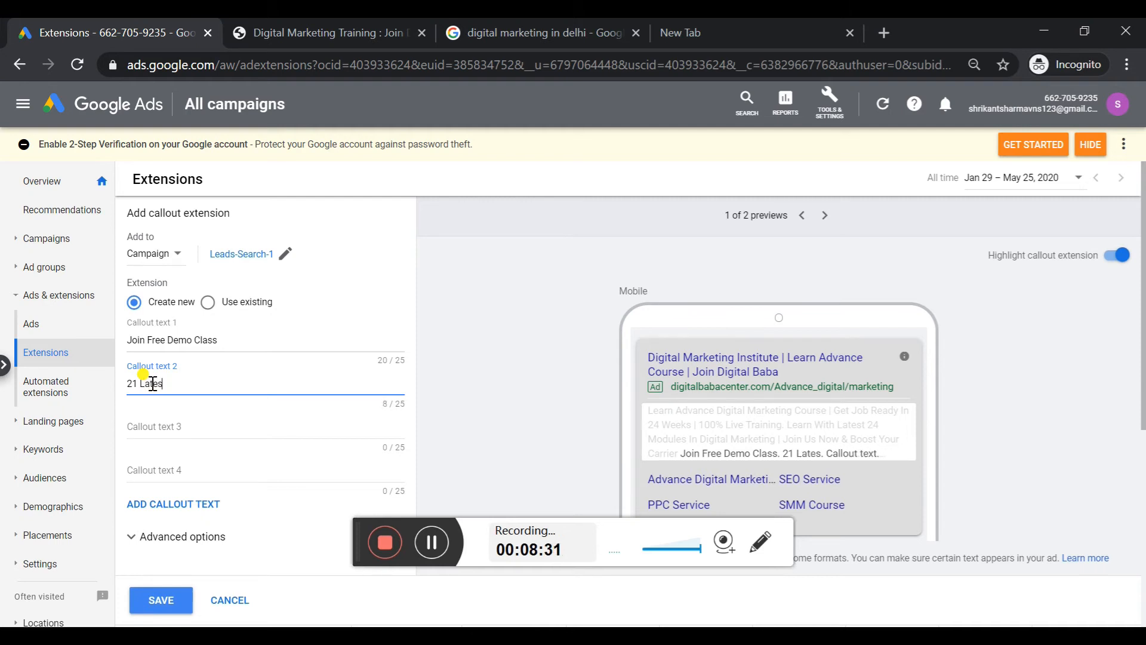
text(t Modules)
Enter "10 Certificates" as callout text 3 and "100% Live Project Class" as callout text 4
key(Tab)
text(10 Certificates)
key(Tab)
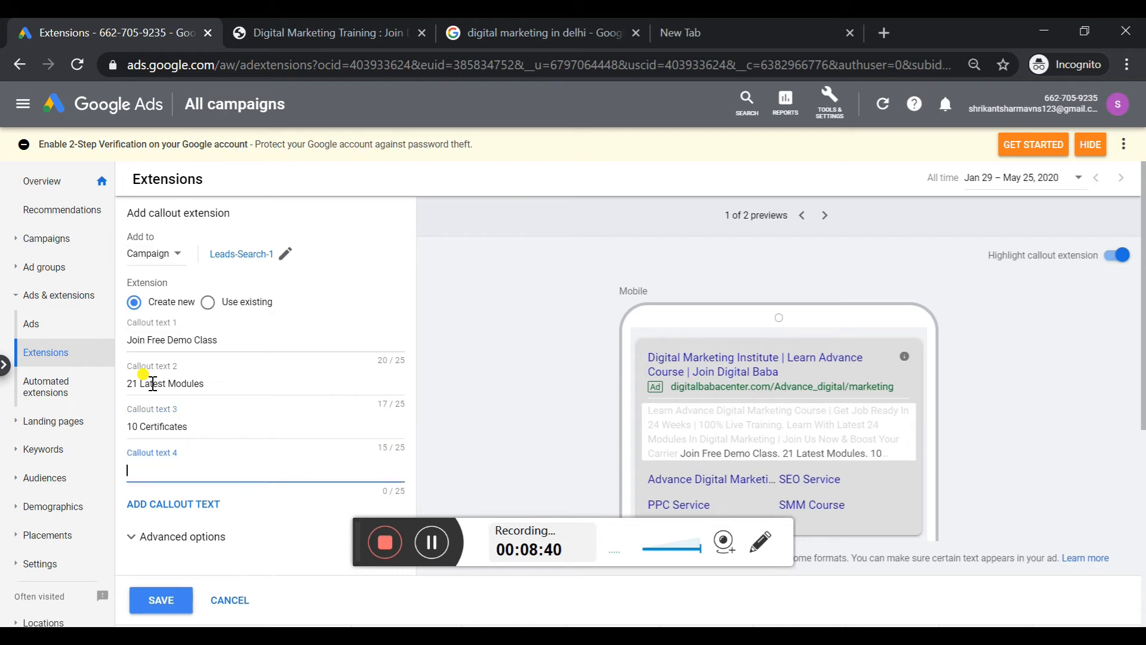
text(00% Live Project Class)
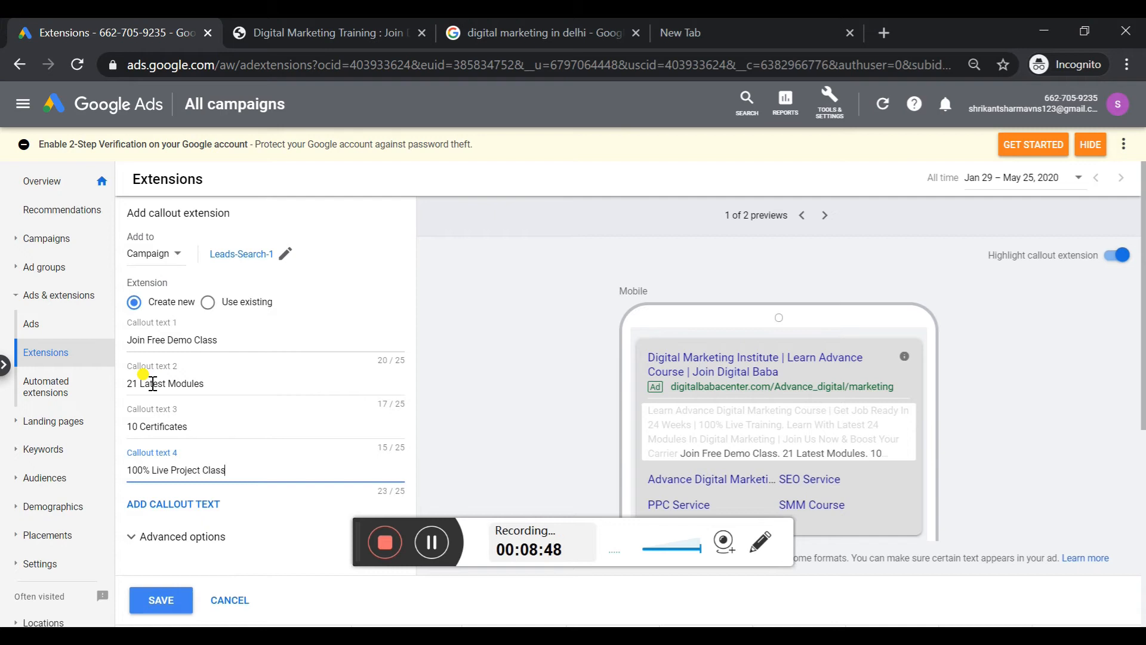
Set the callouts' device preference to Mobile in the advanced options and save the callout extensions
drag(1142, 361, 1141, 398)
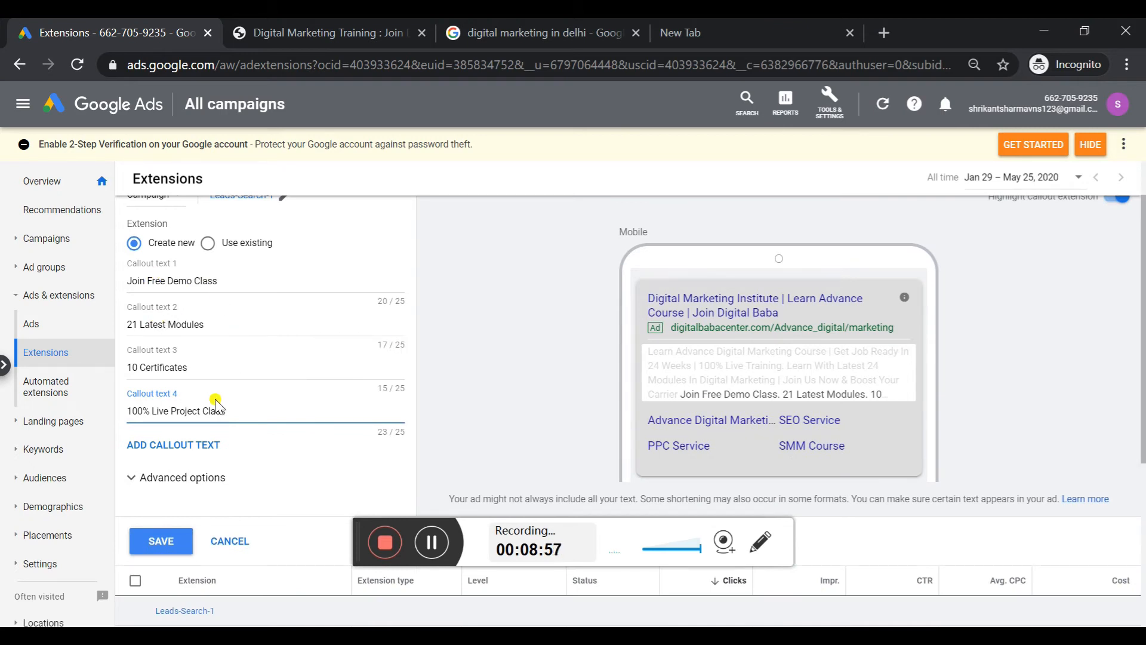
click(218, 483)
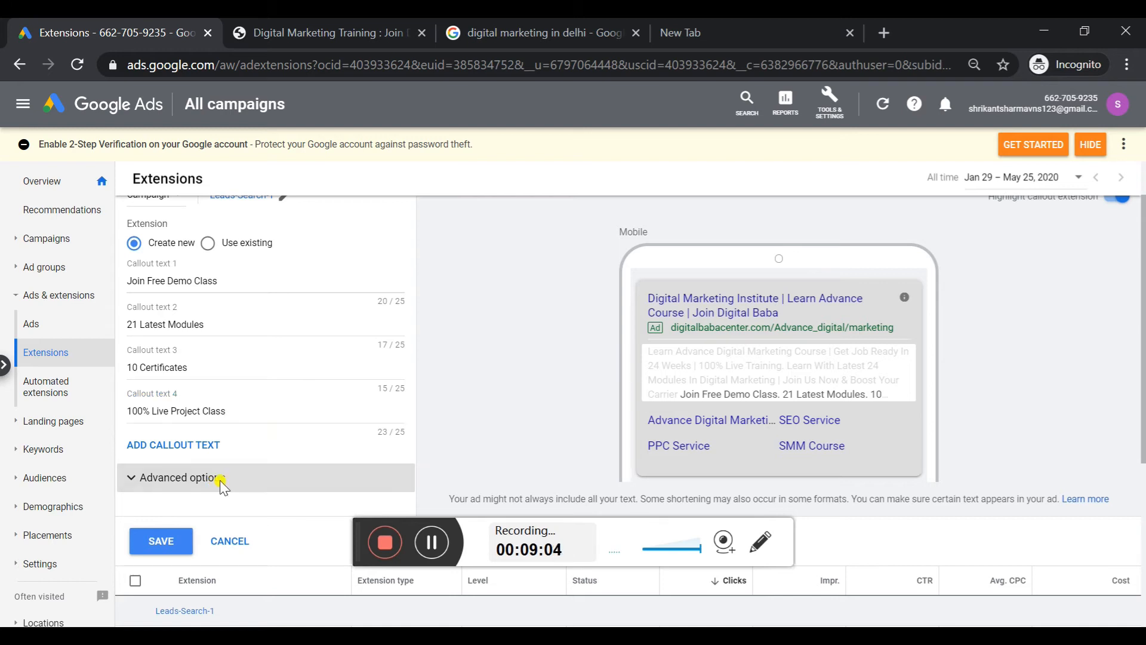
drag(1144, 362, 1144, 421)
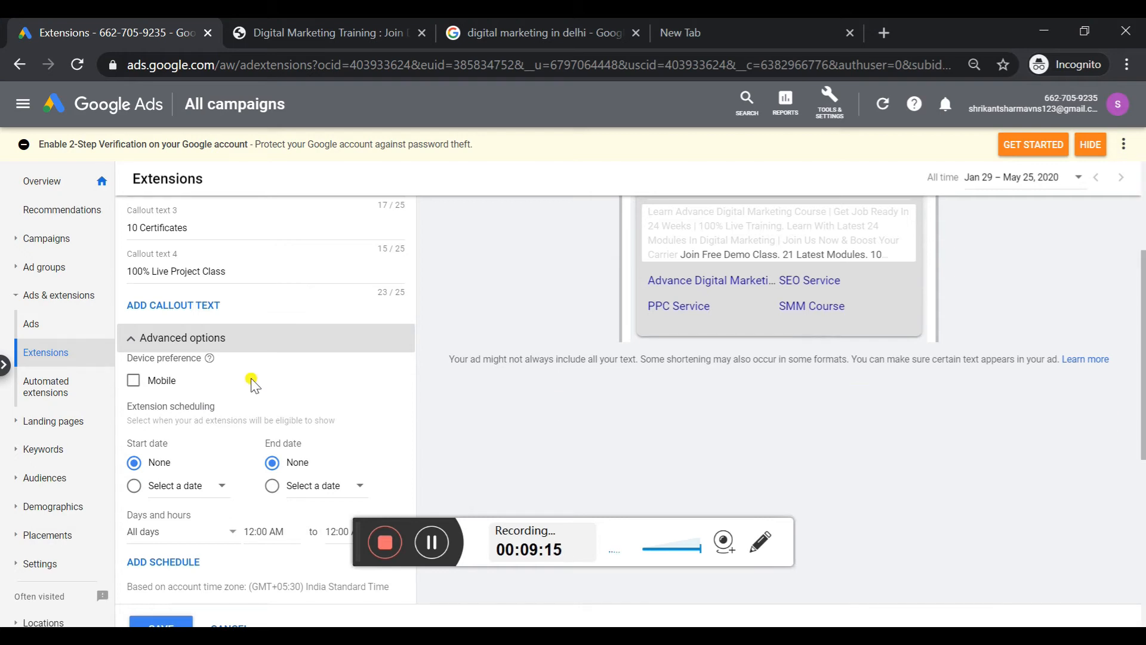
click(148, 381)
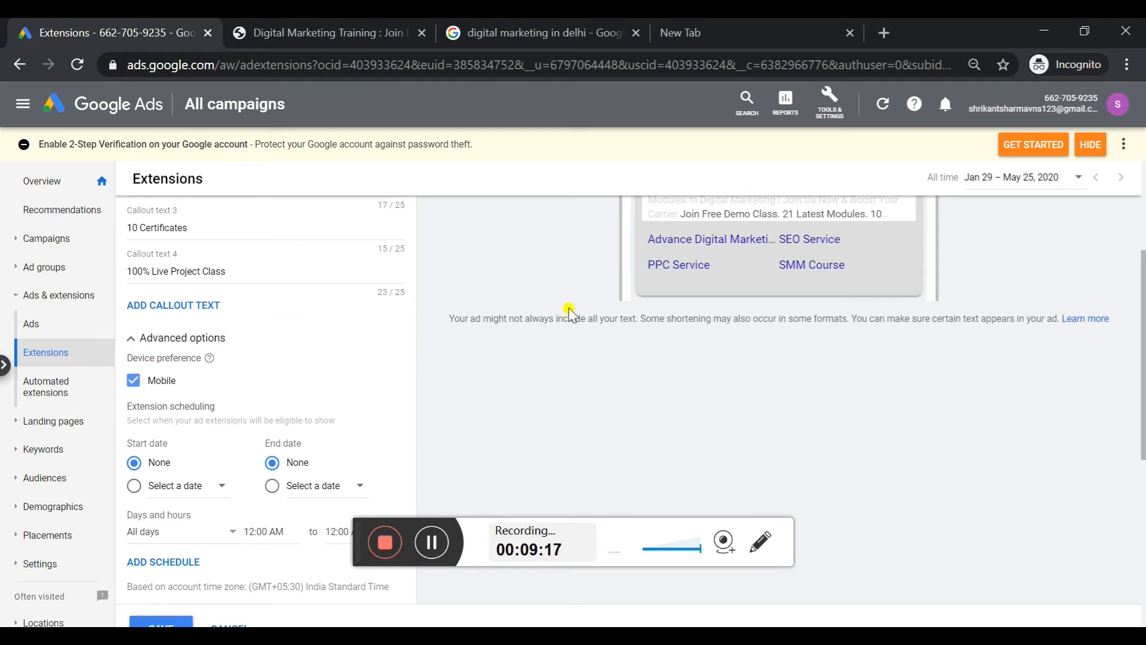
drag(1143, 373, 1142, 314)
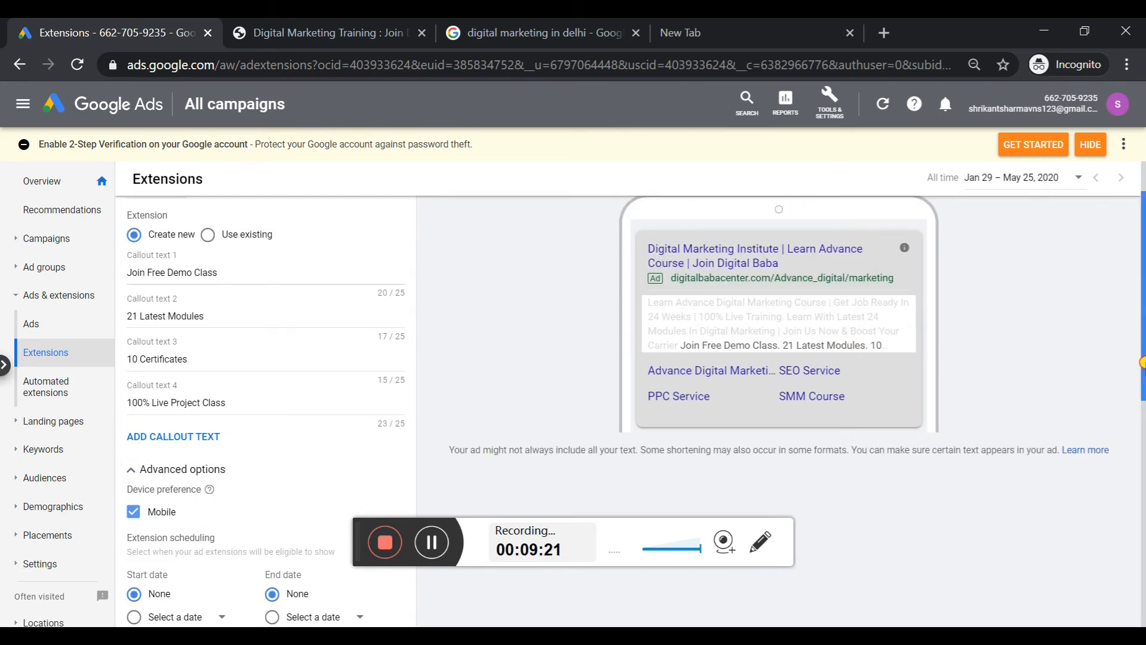
drag(1143, 367, 1143, 482)
click(175, 498)
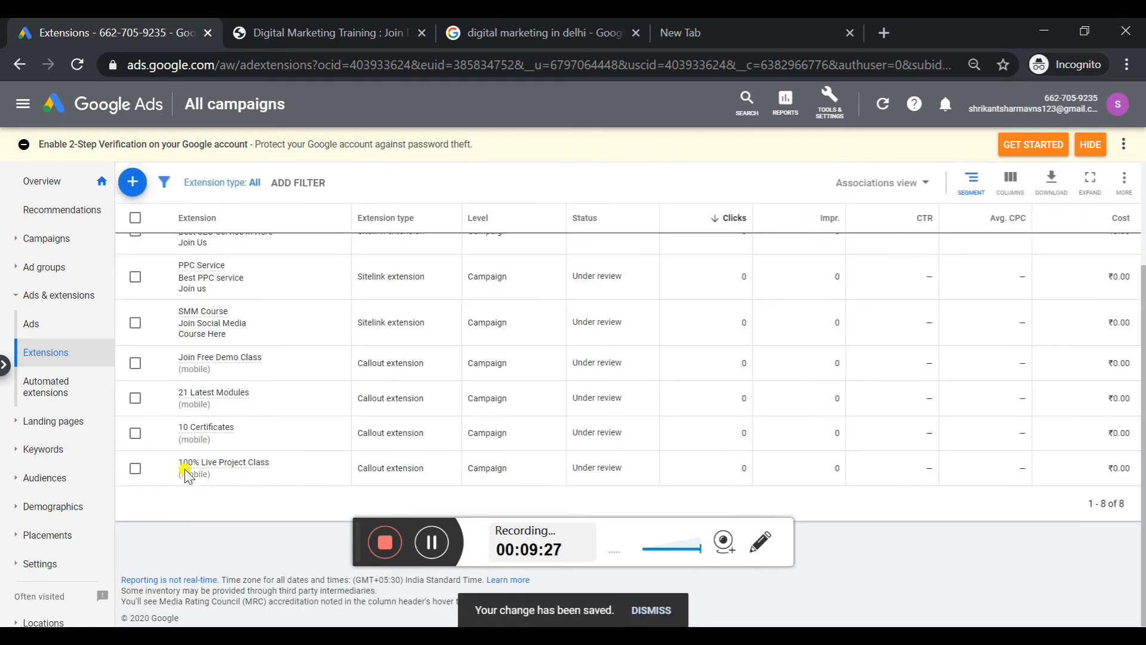
click(132, 183)
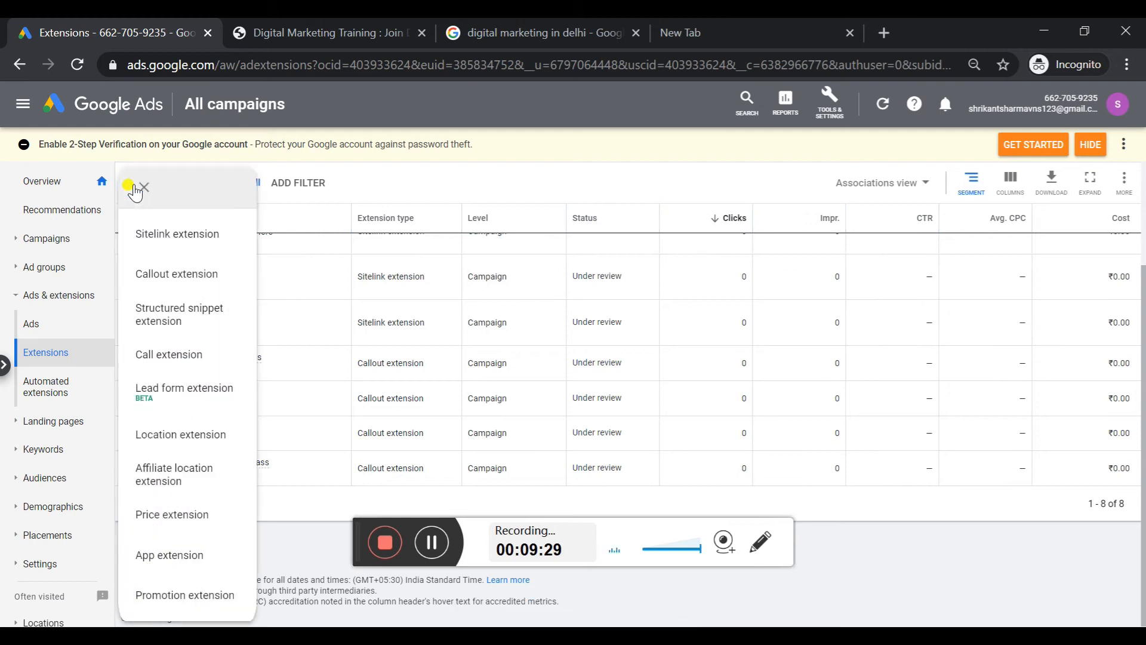
click(192, 316)
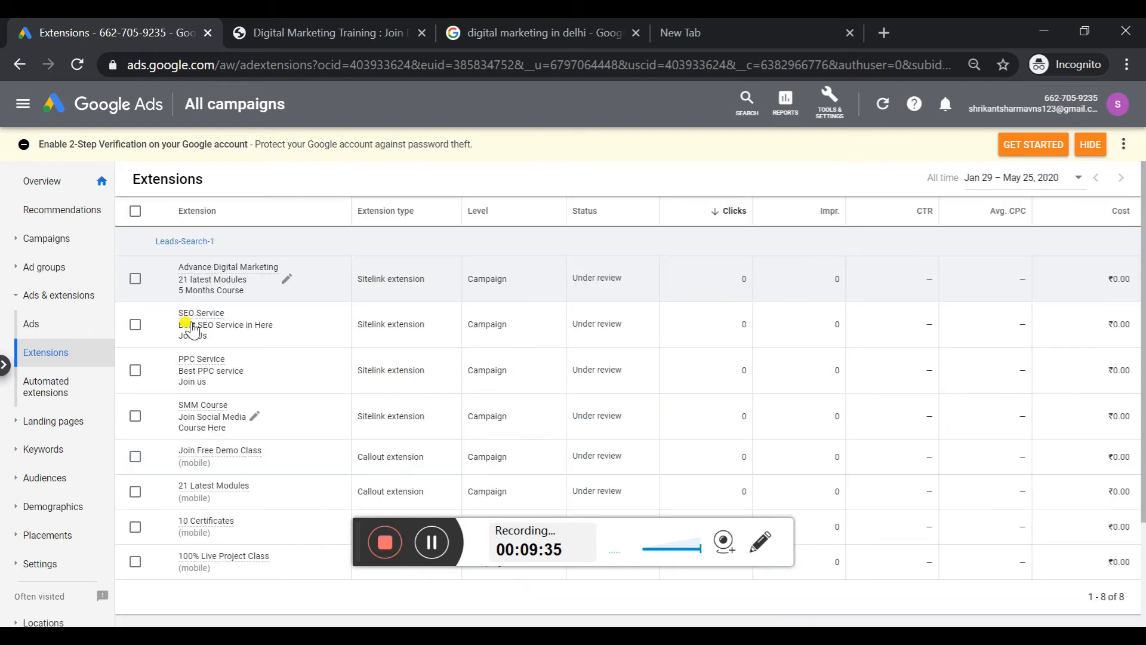
click(142, 254)
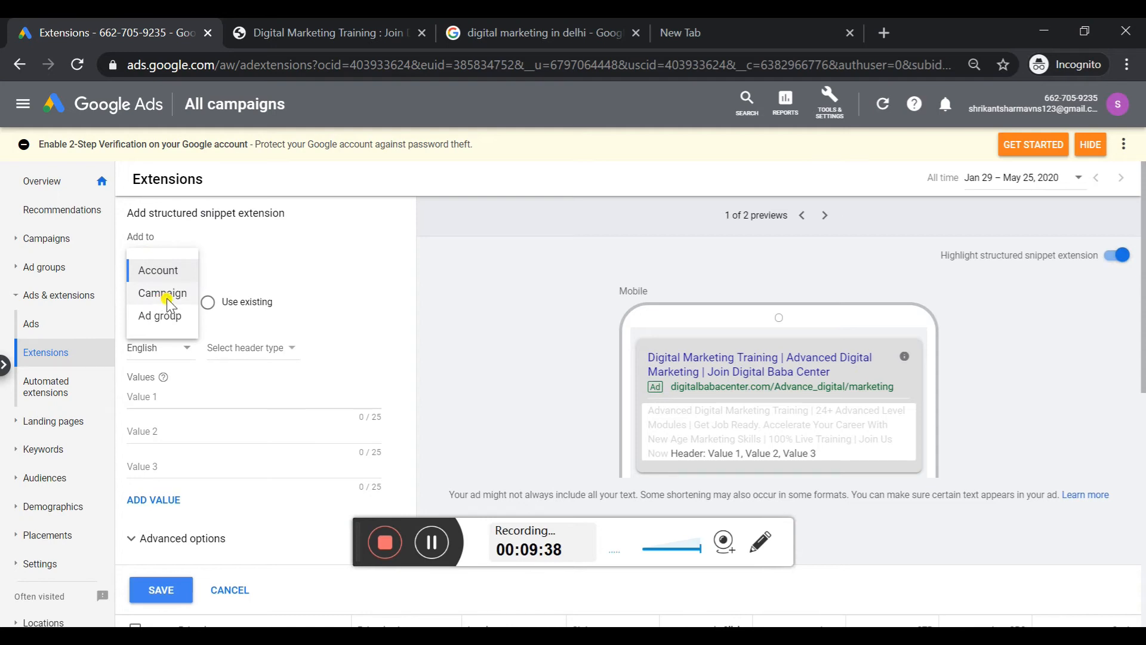
click(165, 296)
click(387, 313)
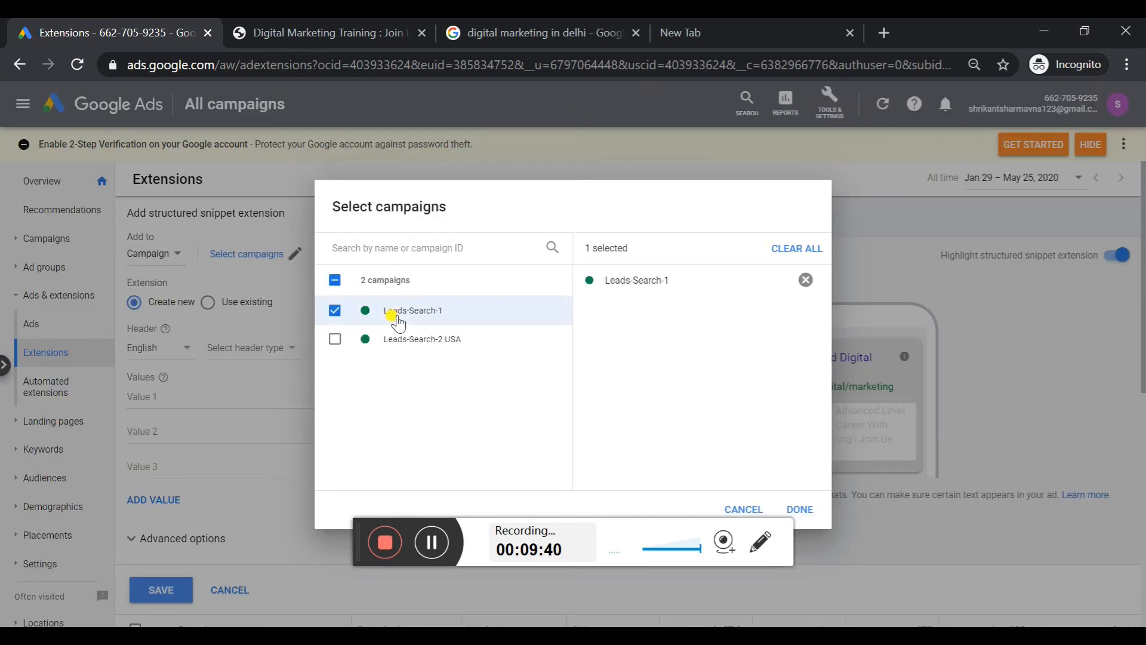
click(801, 507)
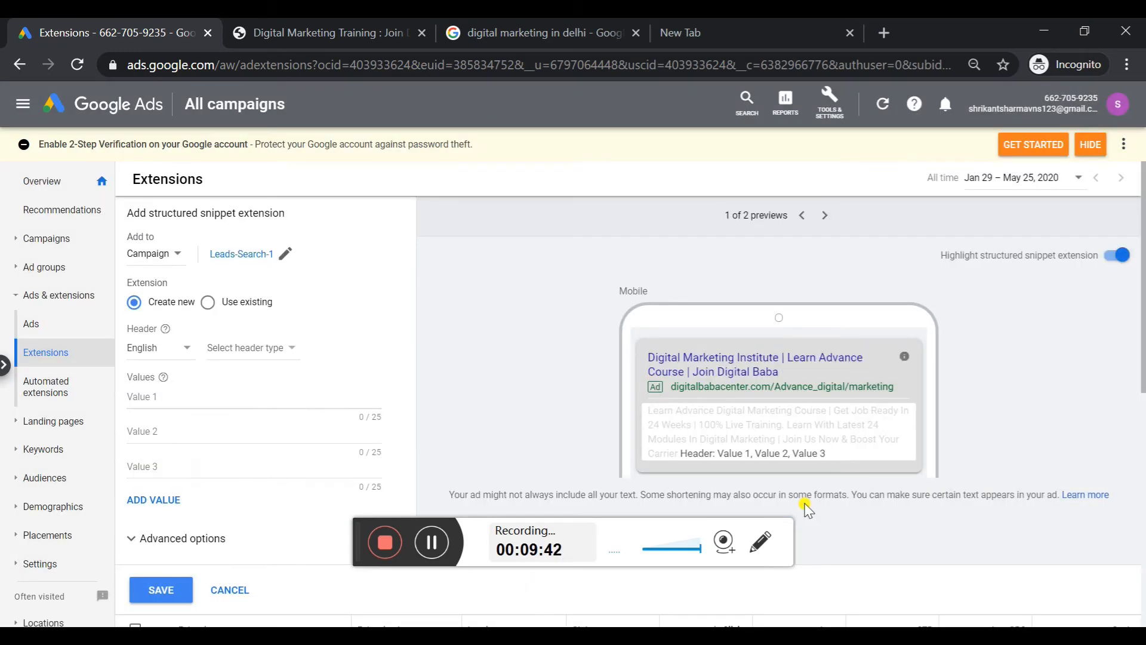
click(235, 352)
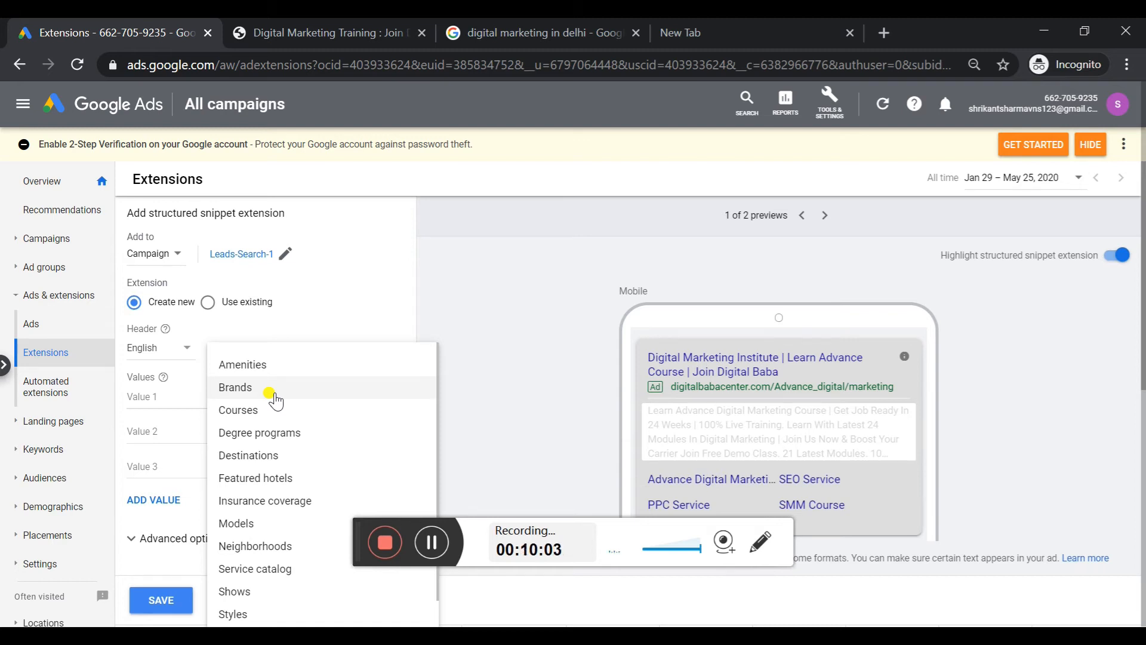
click(514, 320)
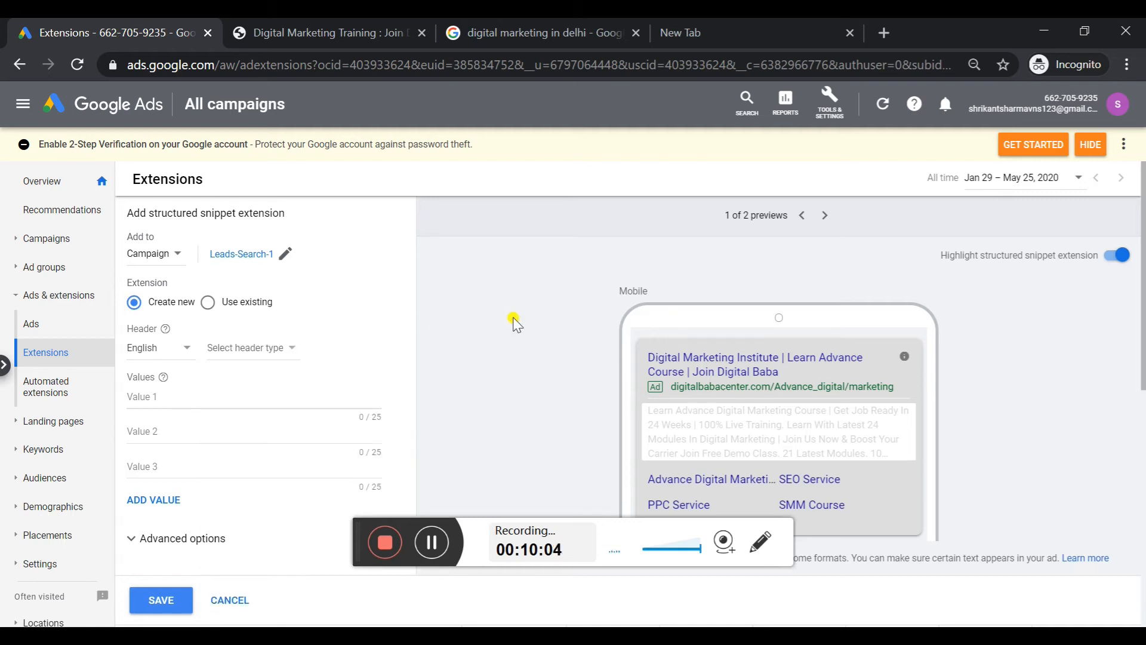
click(232, 599)
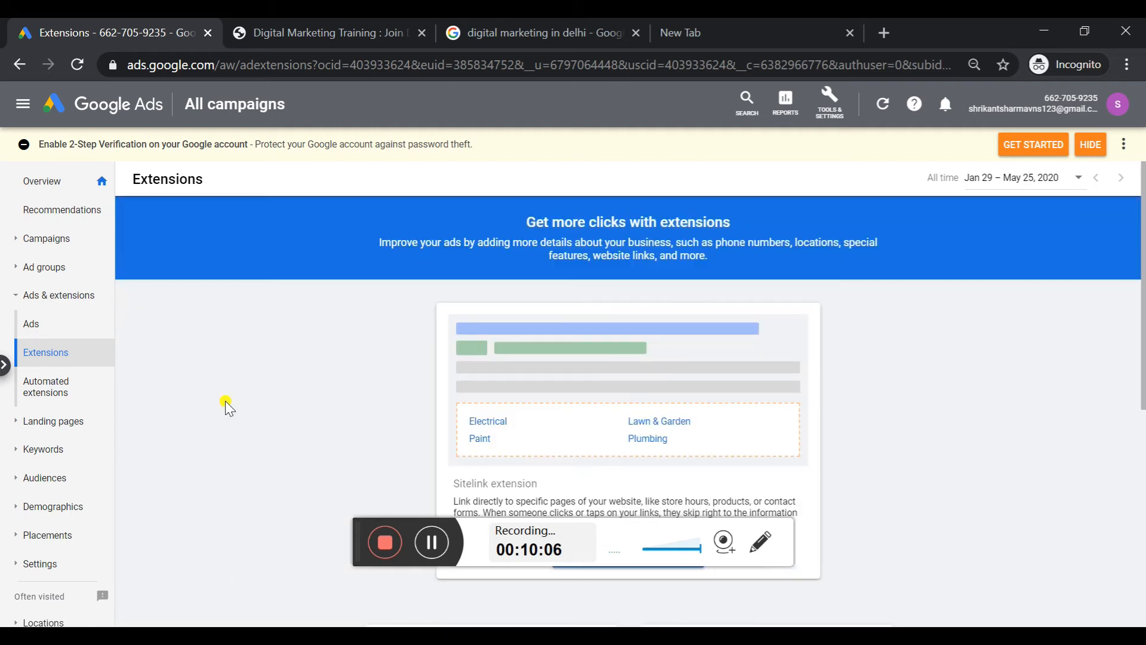
Start a new call extension and apply it to the Leads-Search-1 campaign
scroll(836, 472, down, 10)
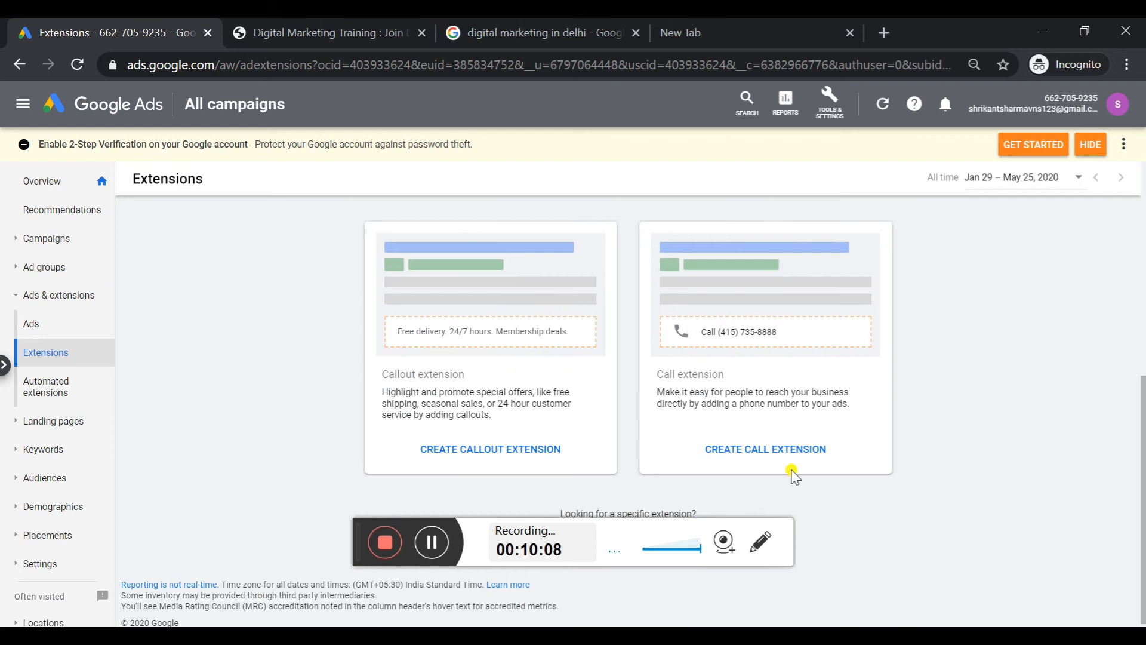
scroll(1142, 477, up, 2)
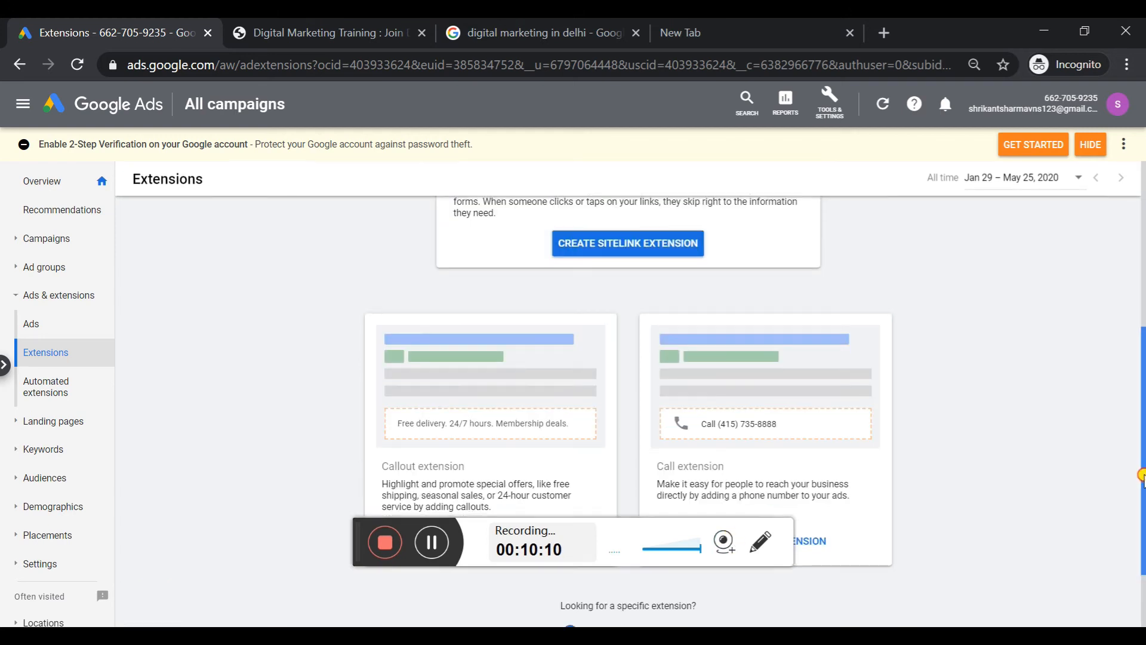
scroll(1141, 475, down, 1)
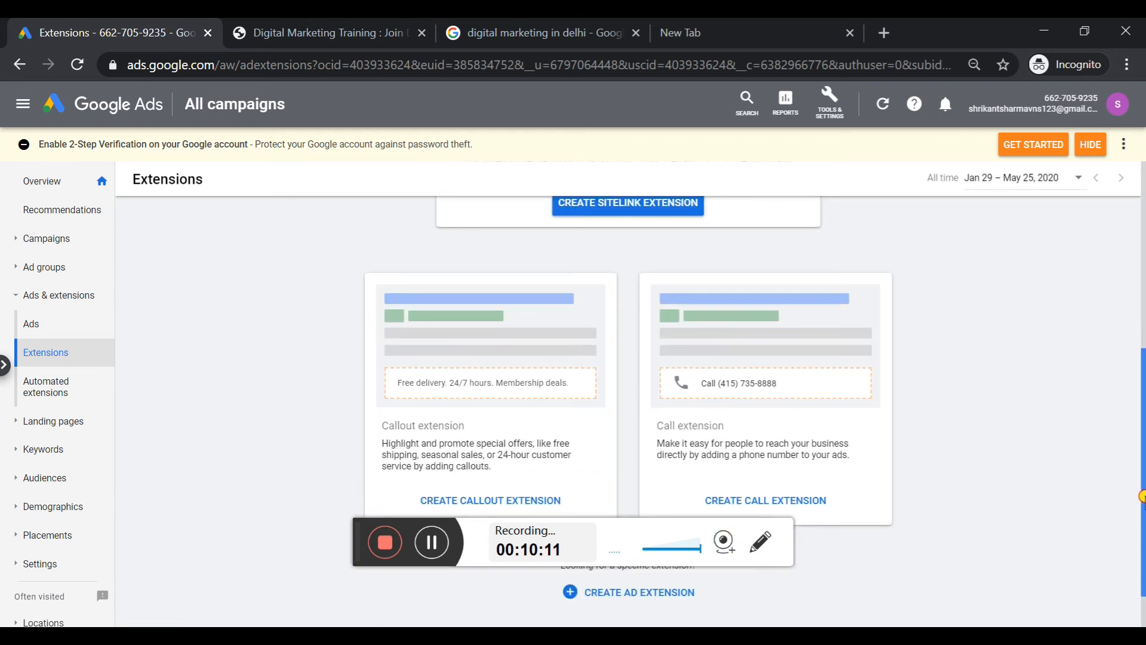
click(666, 607)
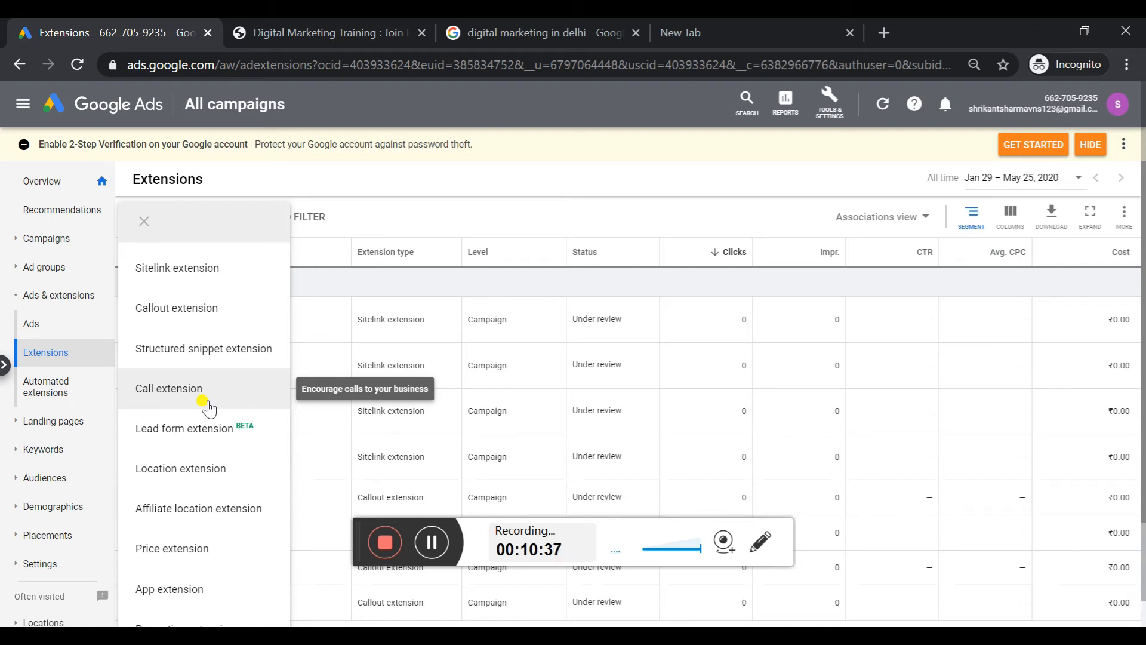
click(207, 405)
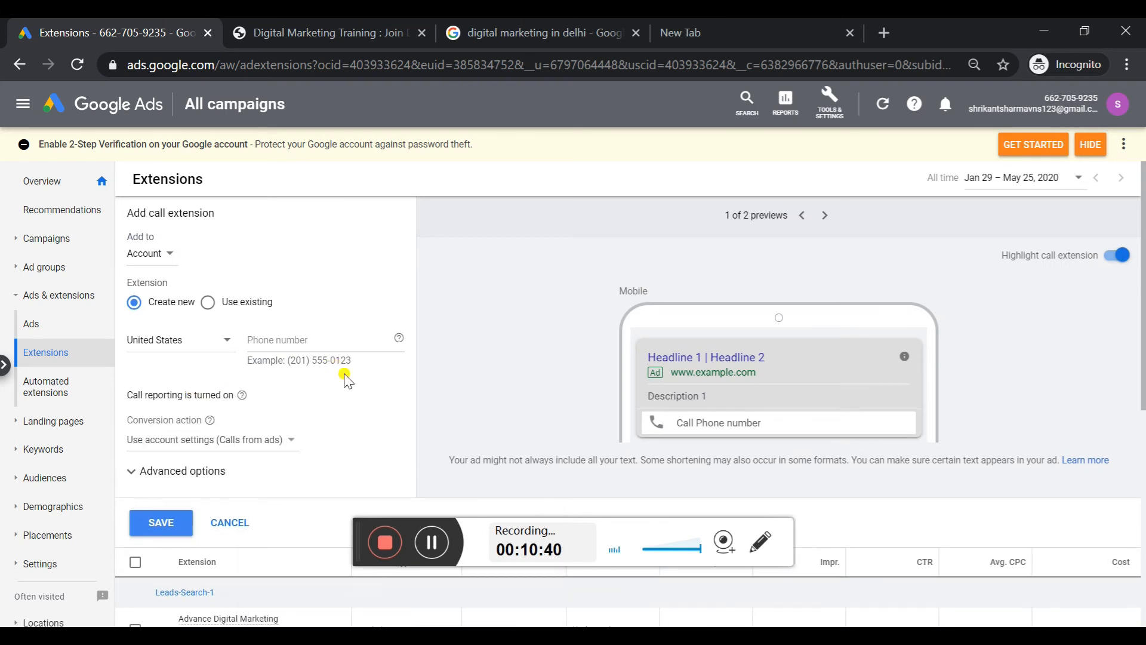
click(157, 255)
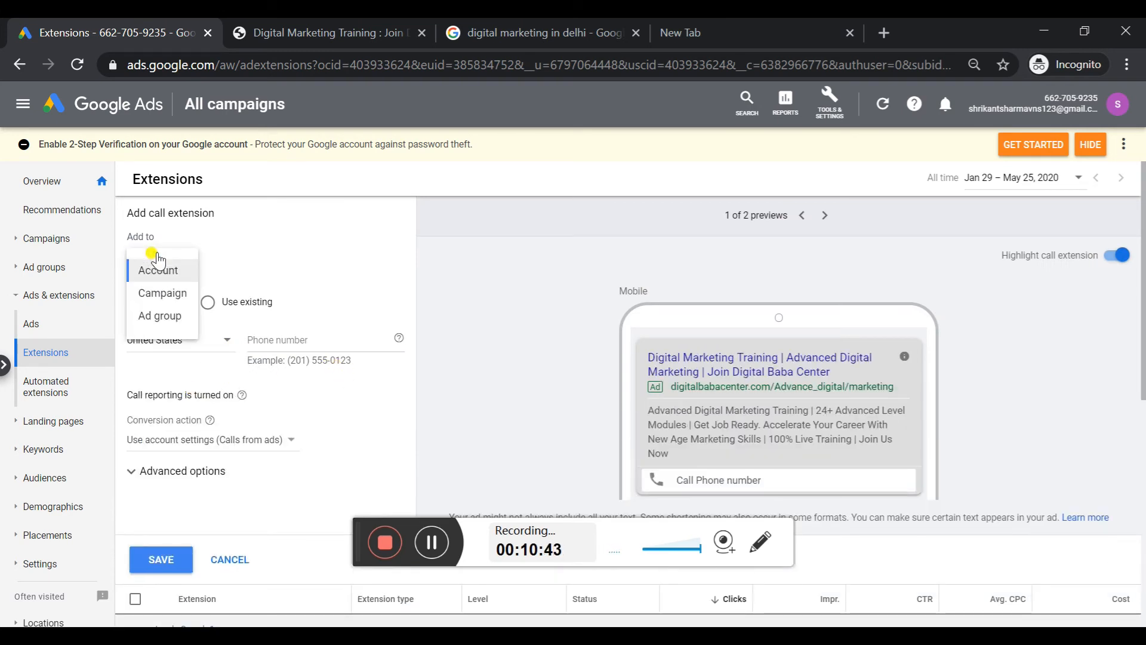
click(180, 295)
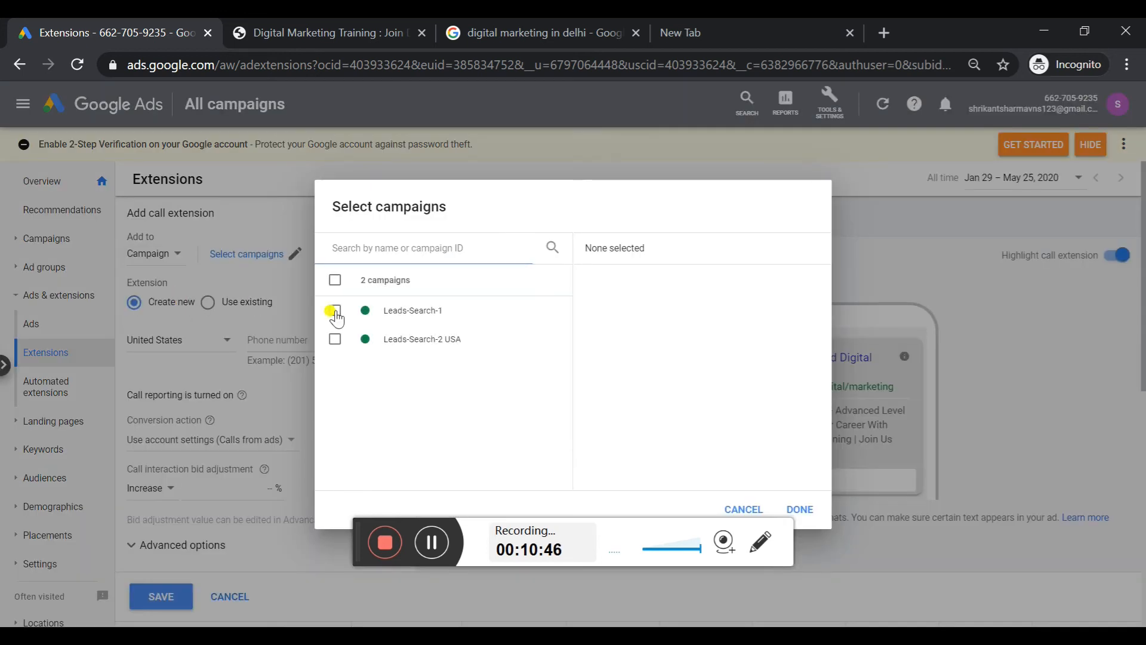
click(335, 310)
click(800, 509)
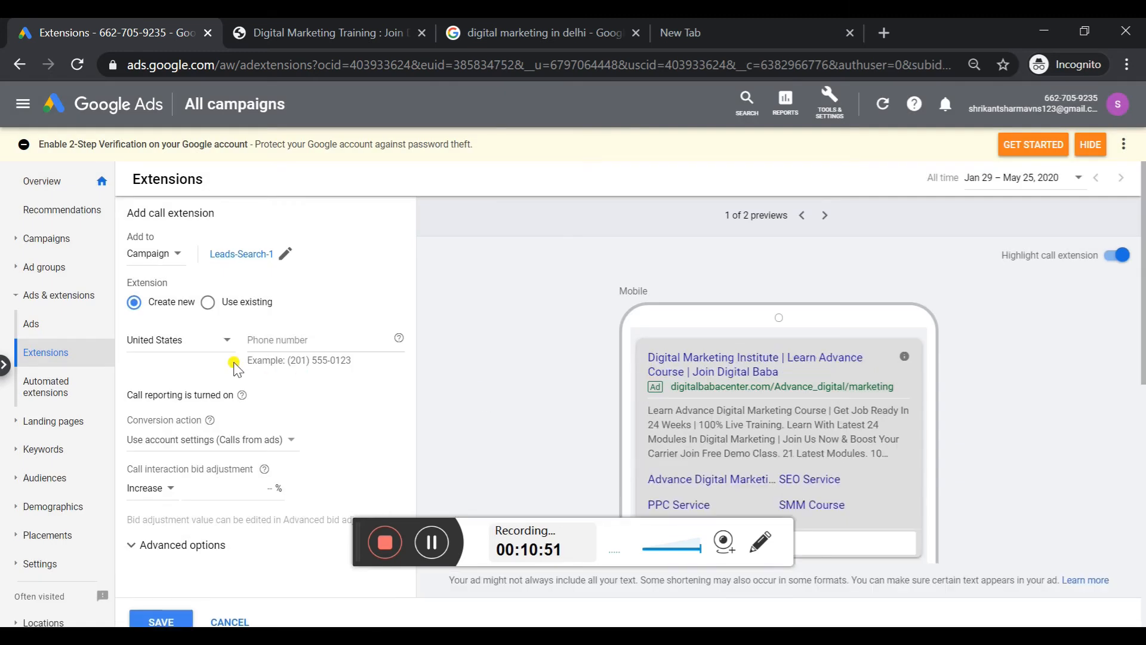
Set the call extension's country to India and enter the business phone number
click(199, 346)
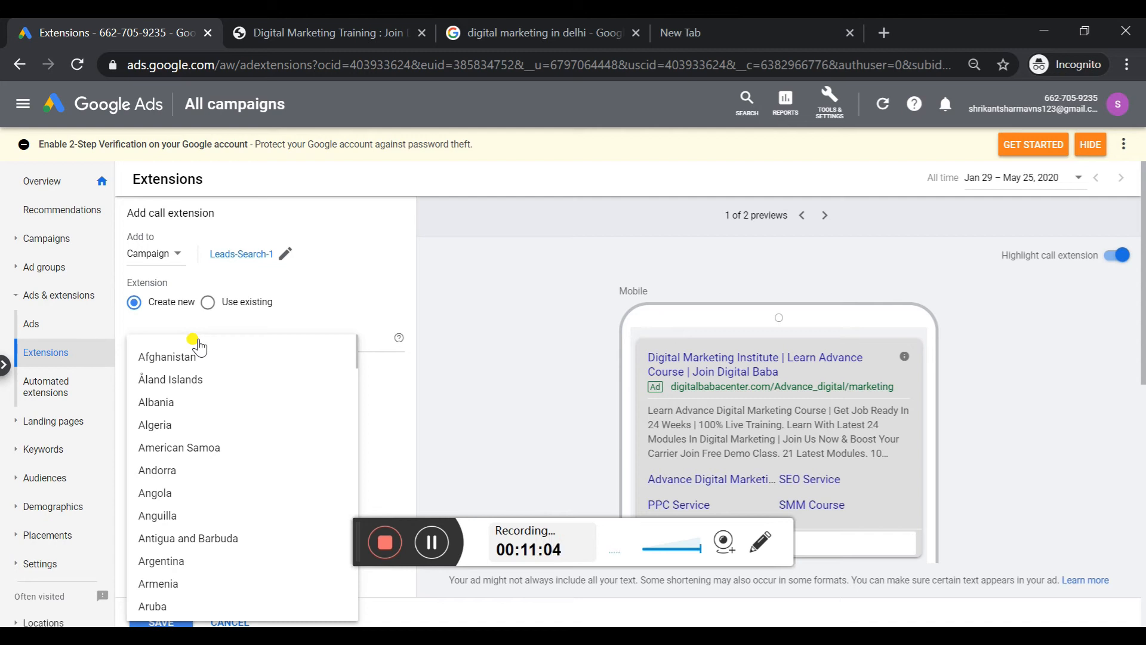
scroll(199, 348, down, 15)
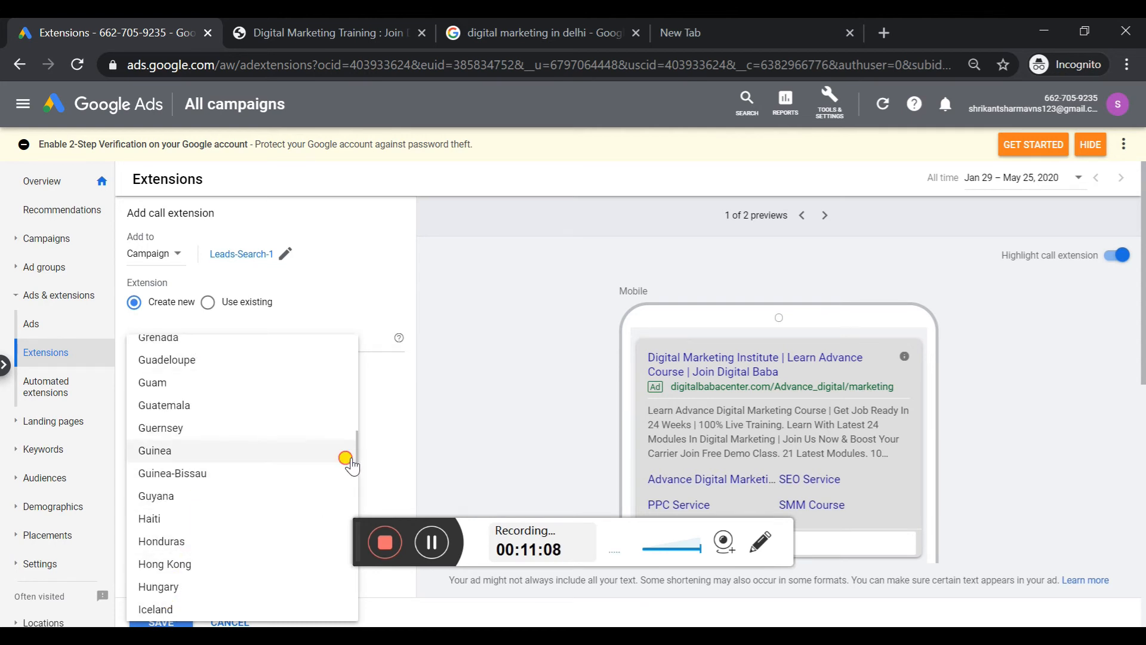
drag(350, 458, 354, 478)
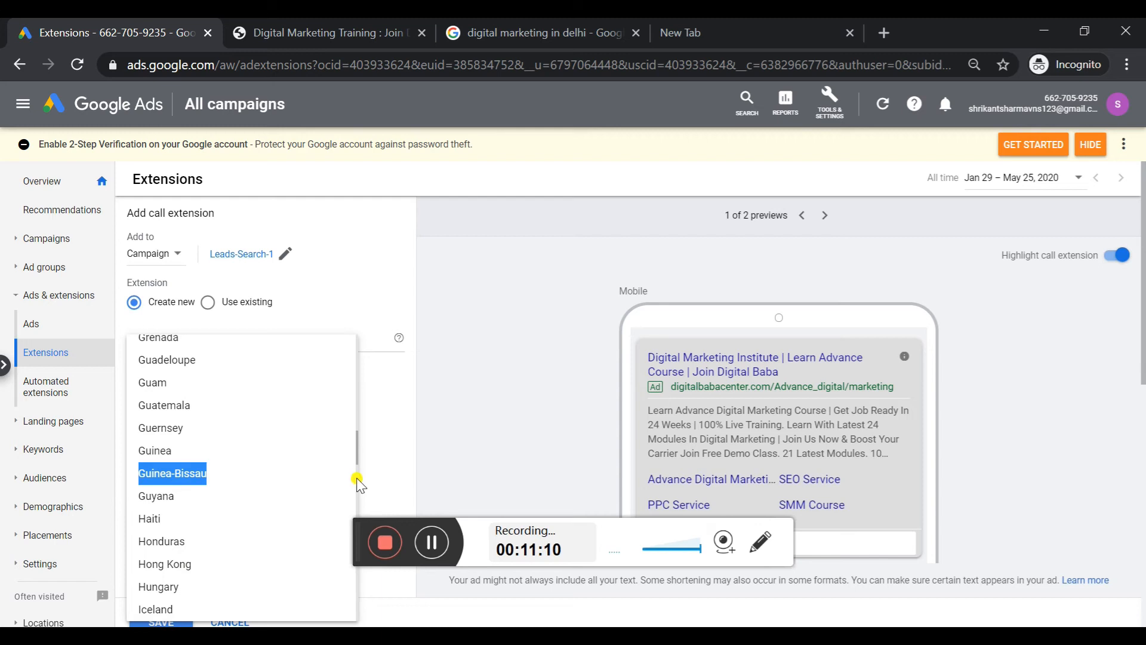
key(Down)
key(Down)
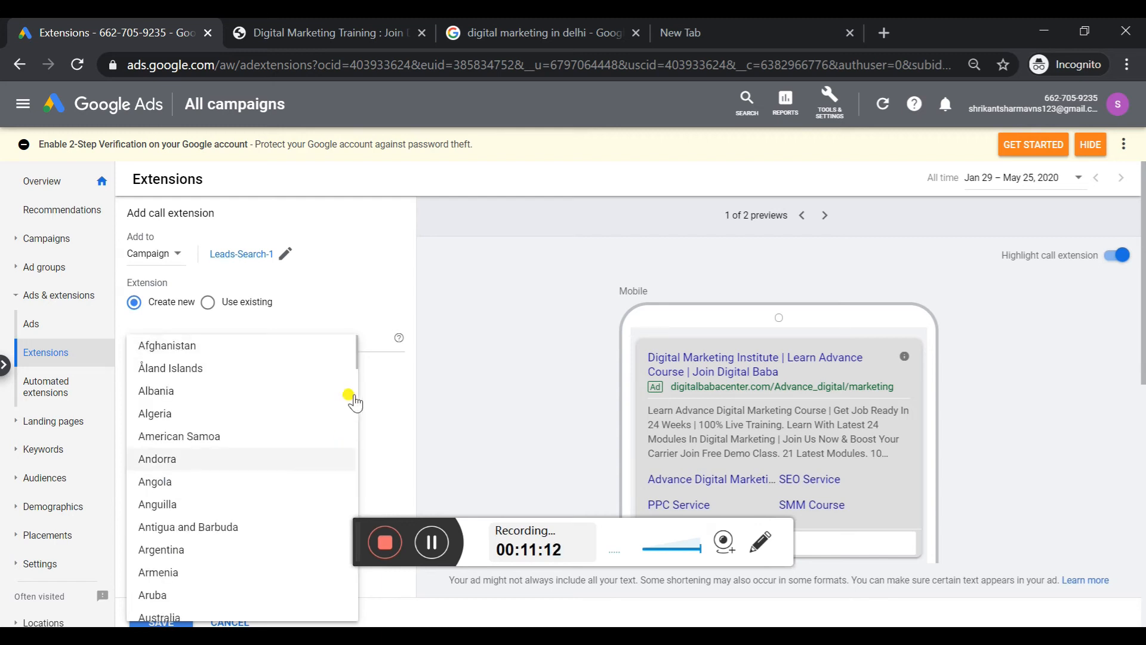
drag(354, 364, 351, 466)
click(266, 438)
click(307, 344)
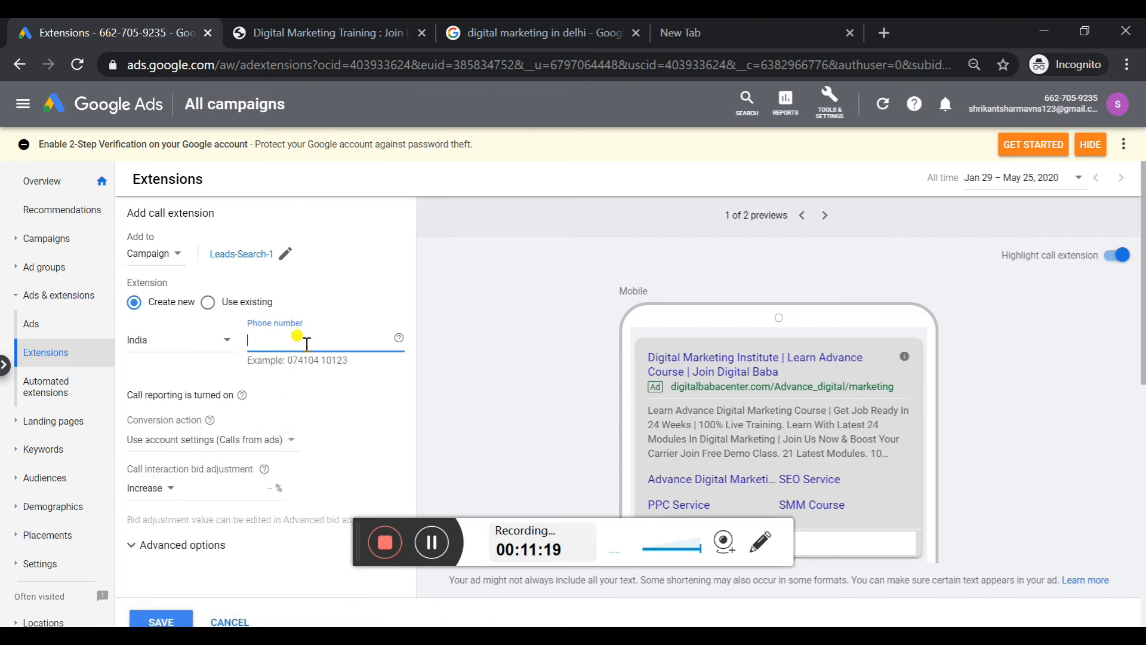
Set the conversion action to Calls from ads and the device preference to Mobile, and save the call extension
click(260, 446)
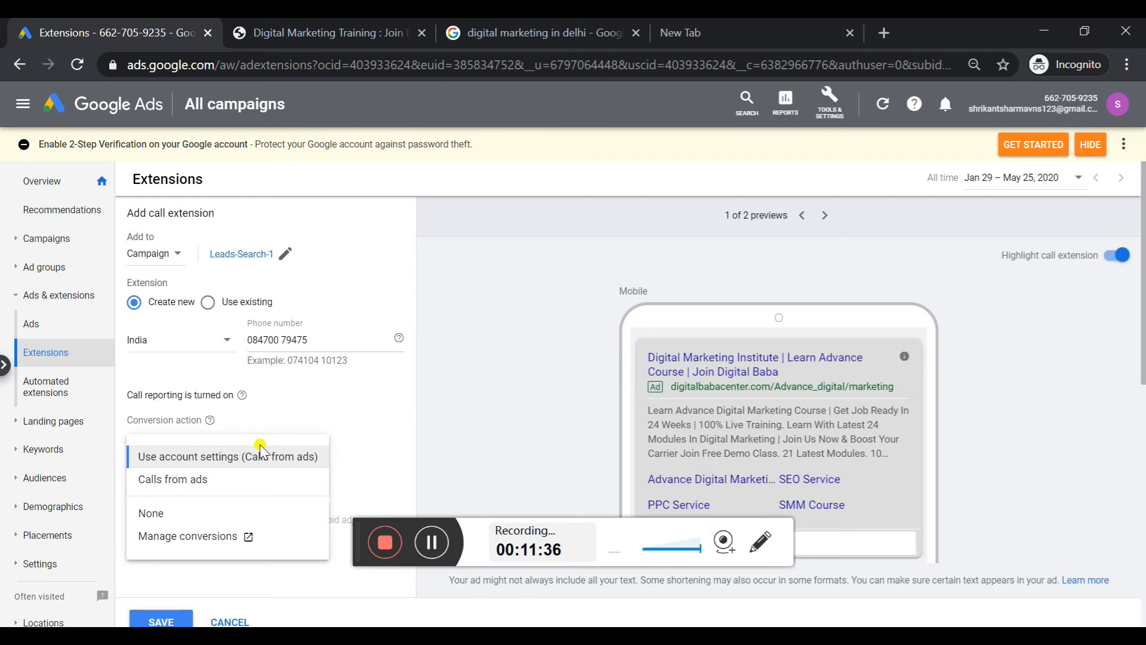
click(202, 479)
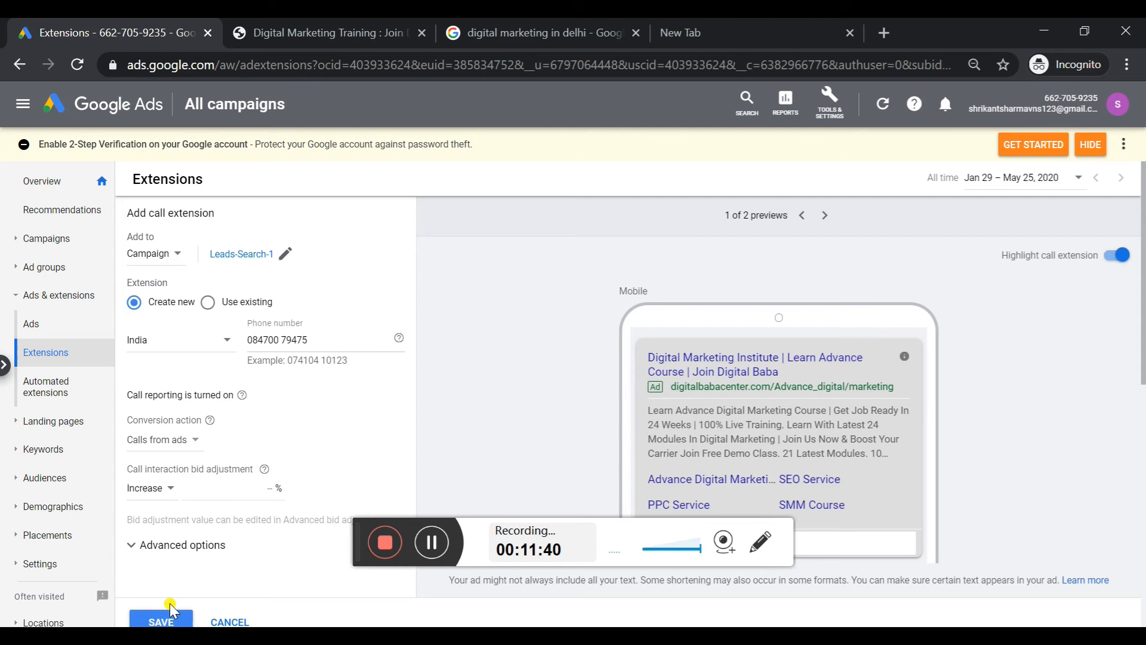
click(190, 545)
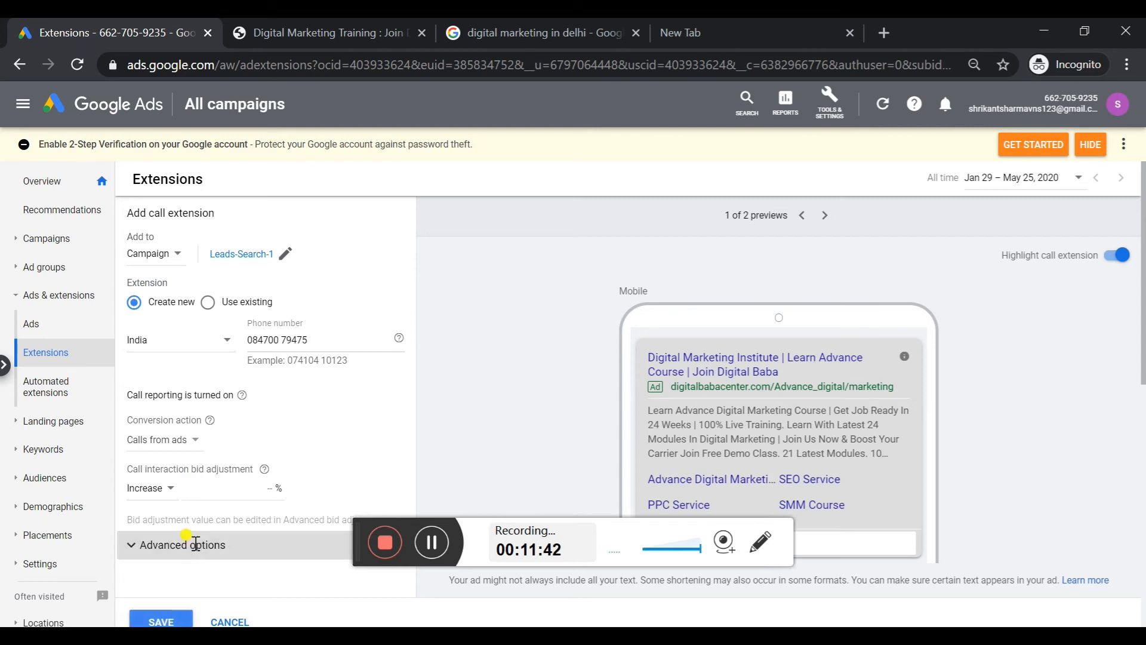
click(169, 591)
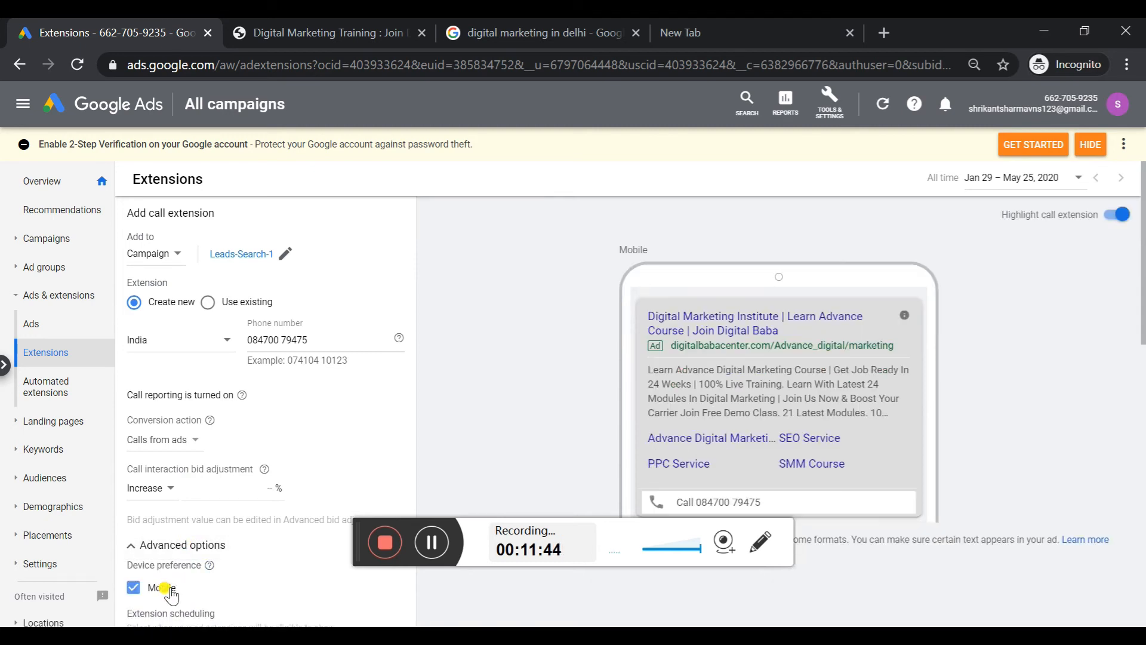
drag(1142, 344, 1141, 467)
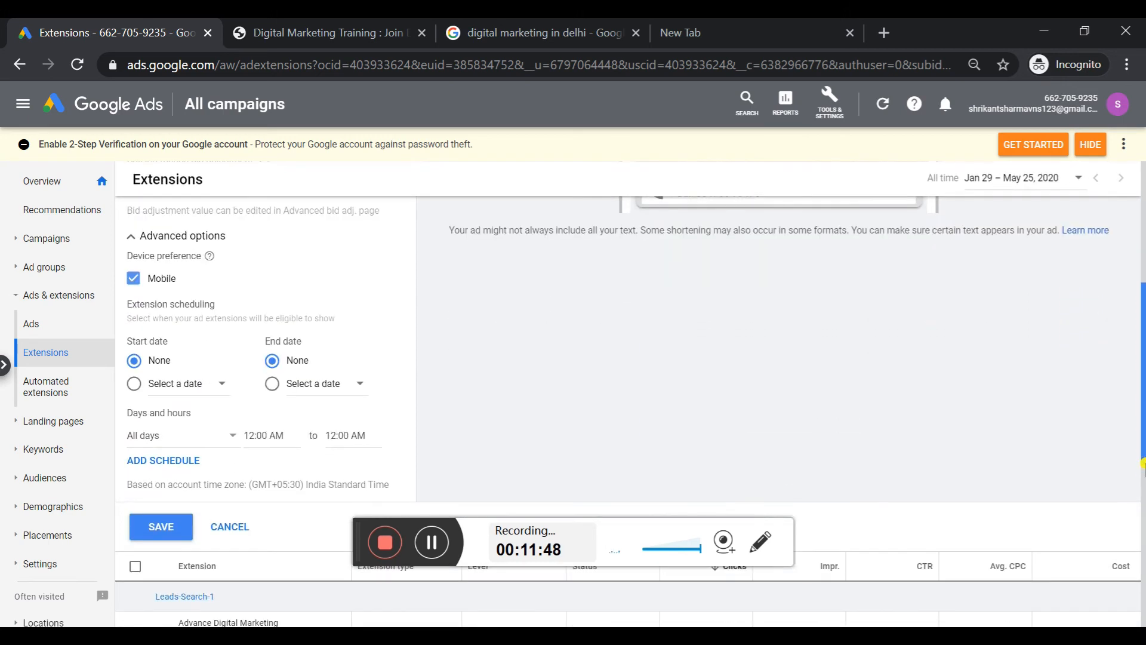
click(158, 528)
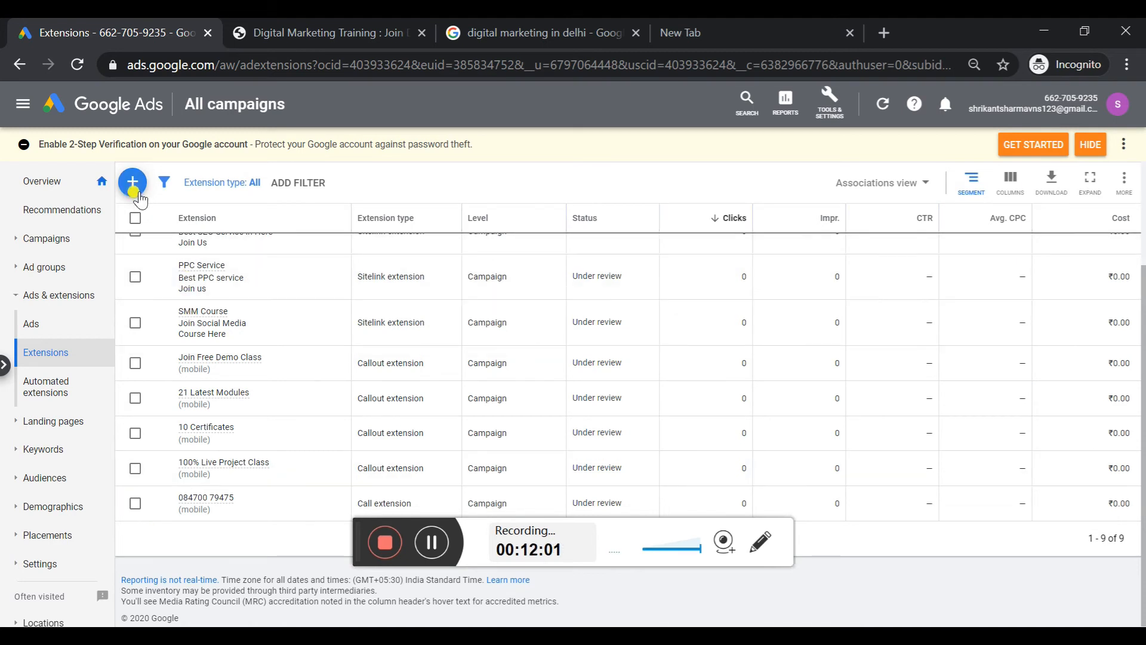
Start a lead form extension, accept its terms of service and apply it to the Leads-Search-1 campaign
click(133, 190)
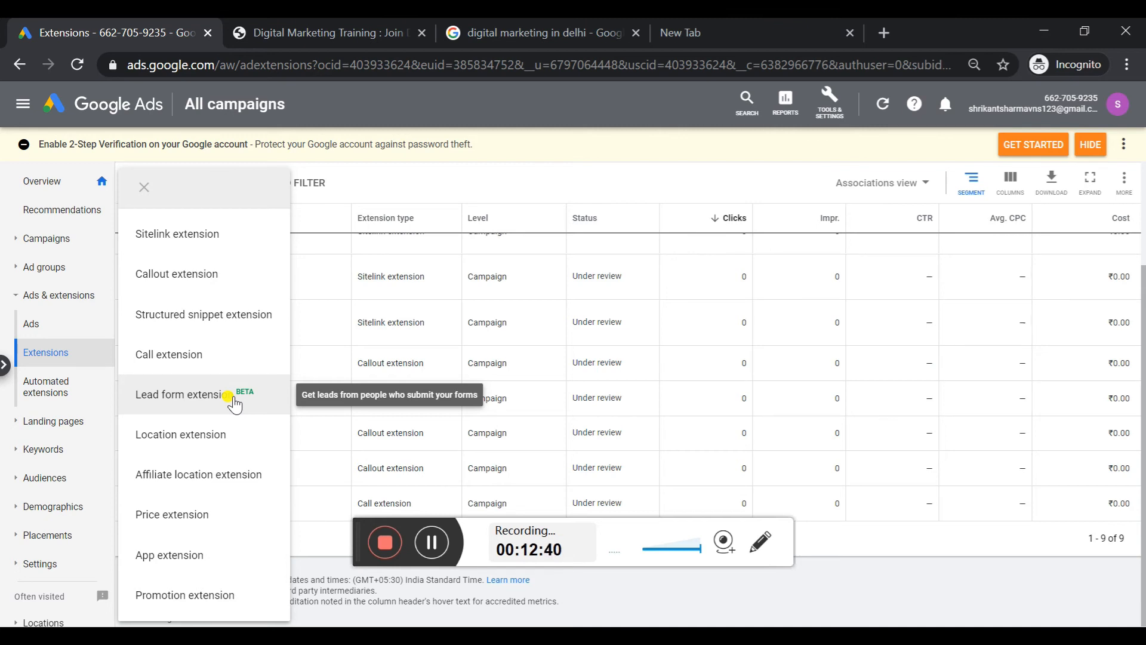
click(230, 397)
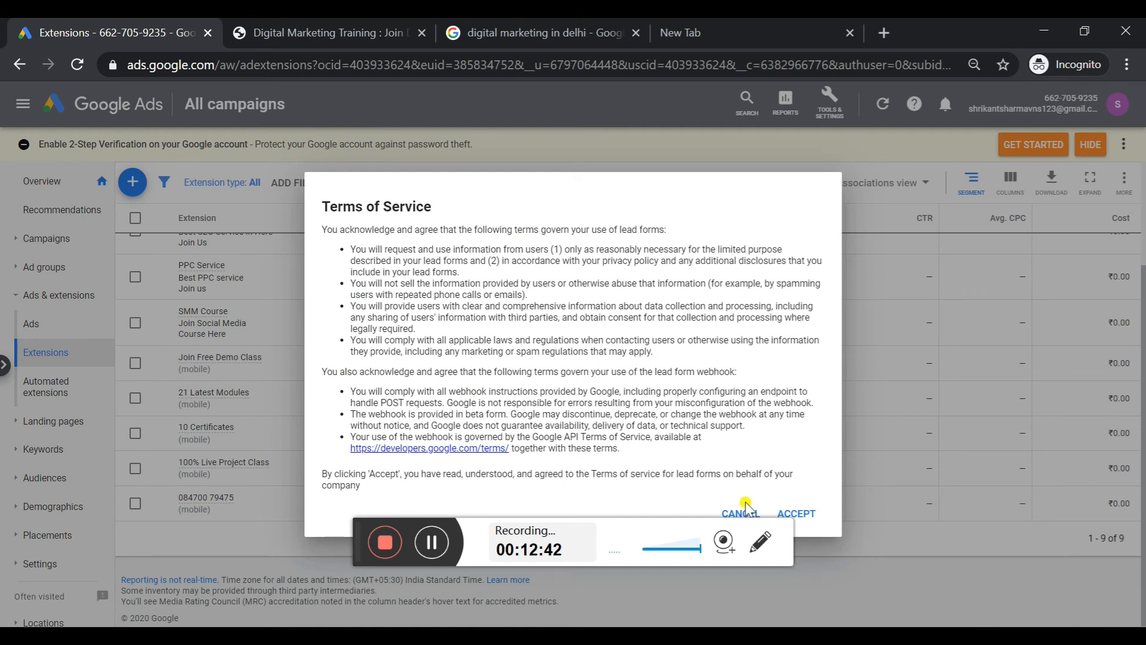
click(815, 515)
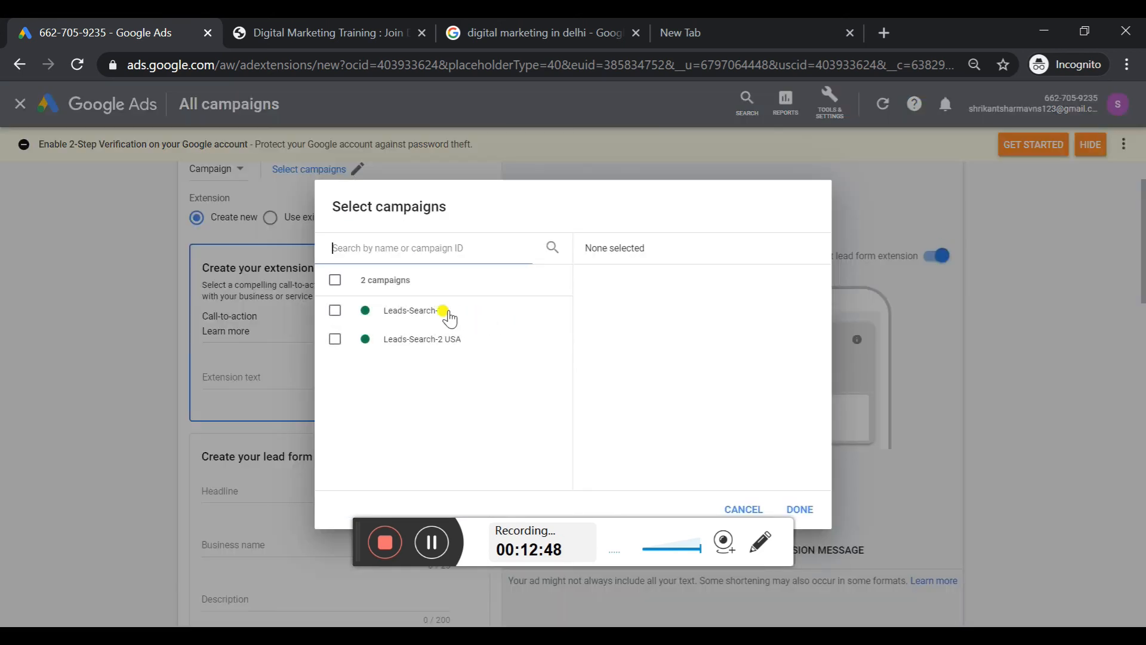
click(440, 315)
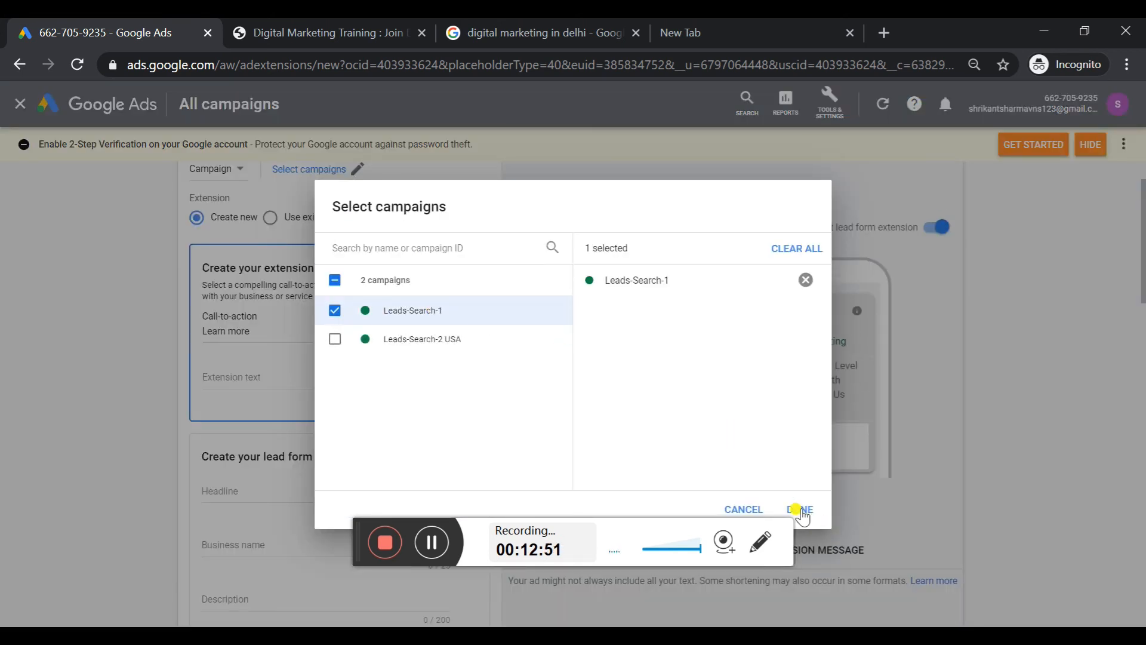
click(799, 509)
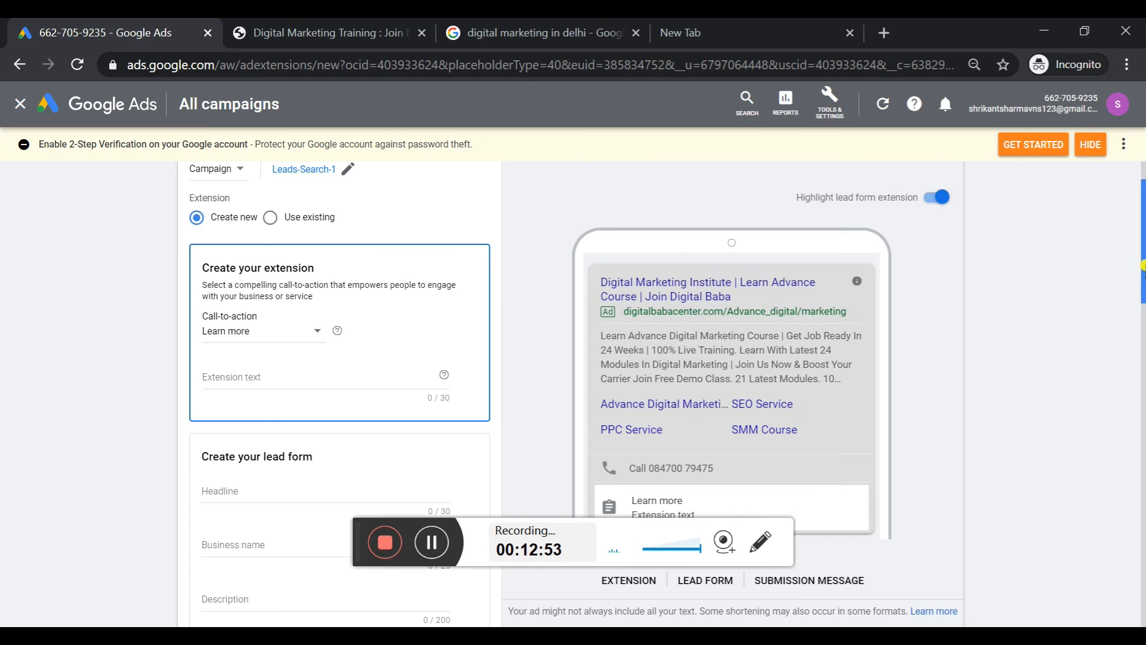
Set the lead form extension's call-to-action to Sign up and its extension text to "Contact Us for More Info"
scroll(1142, 266, down, 3)
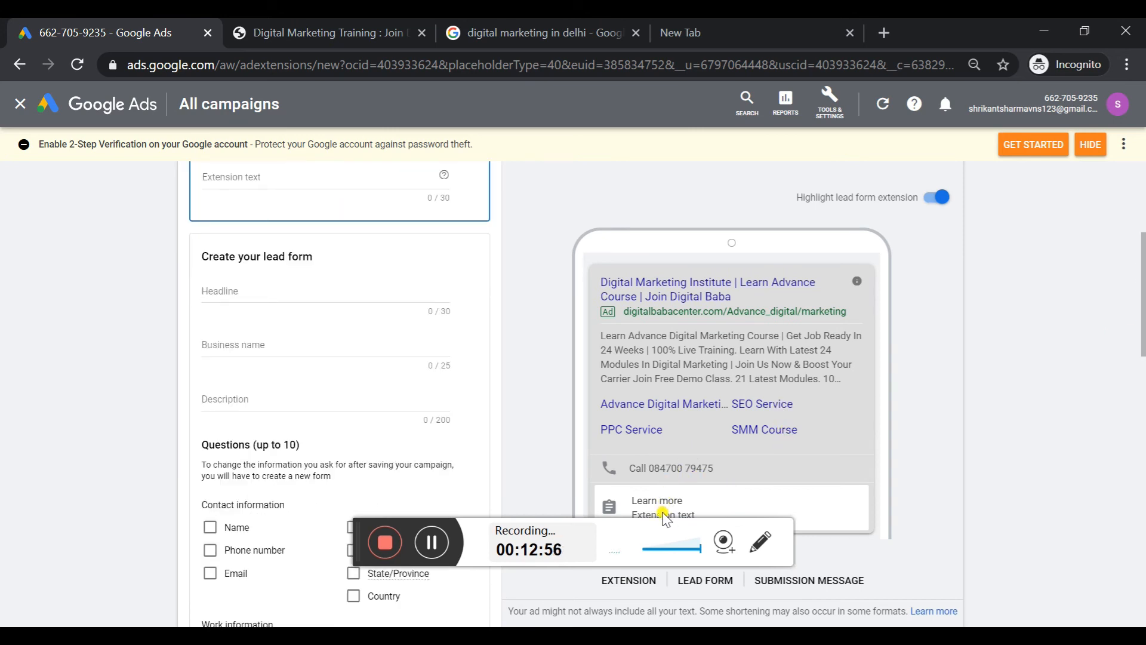
drag(1142, 326, 1140, 281)
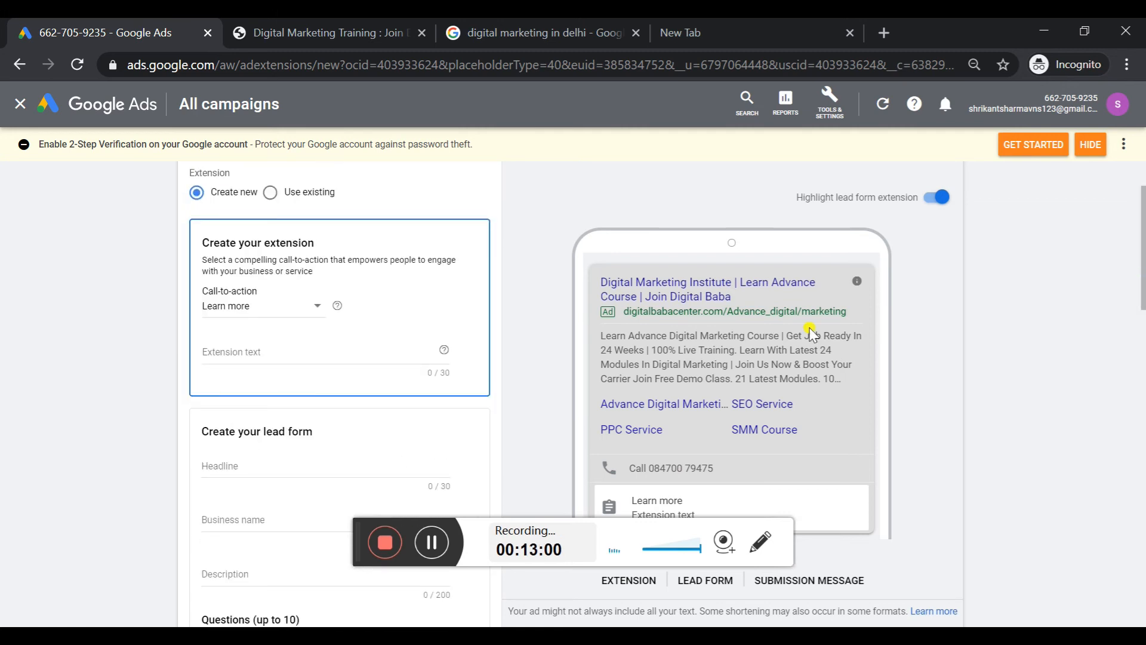
click(358, 352)
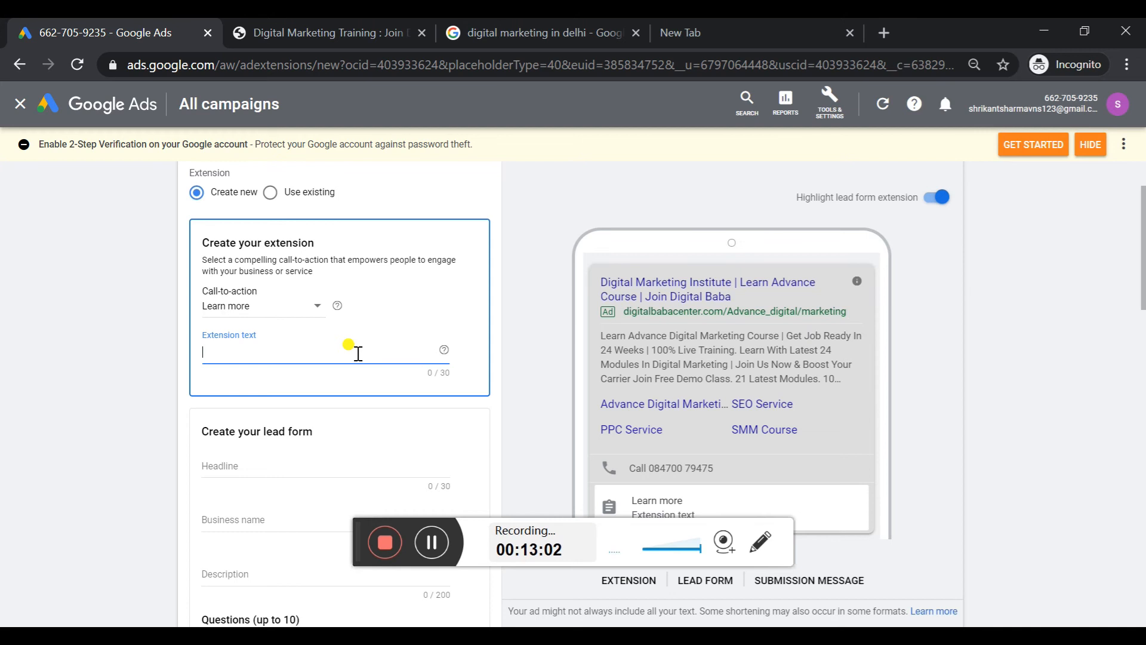
click(265, 309)
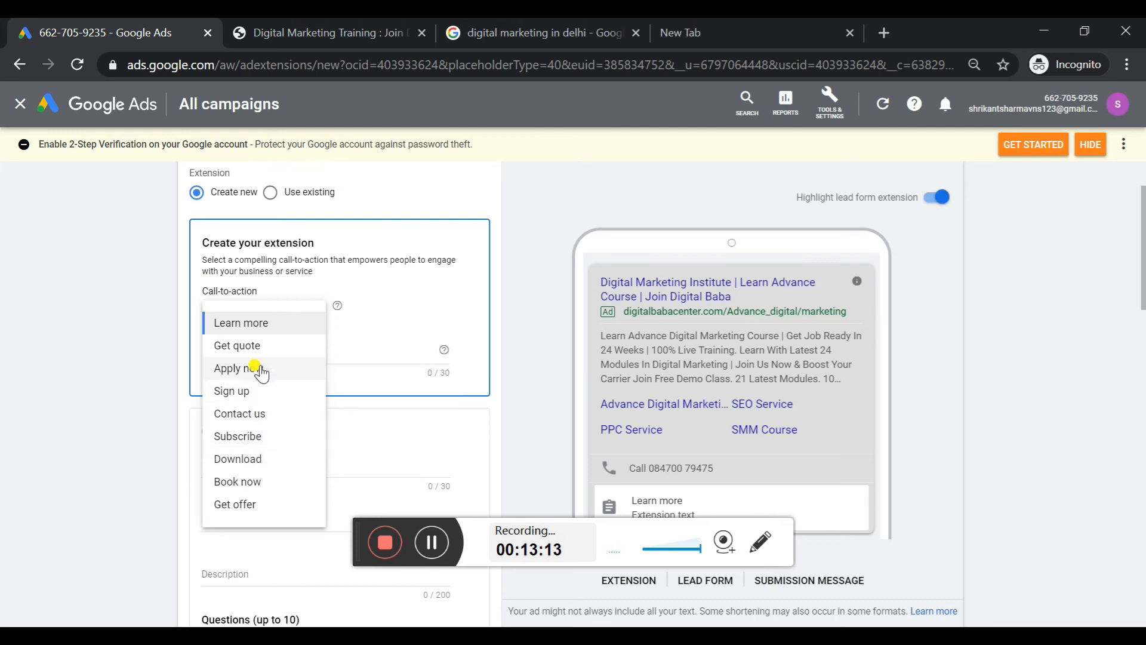
click(246, 394)
click(302, 353)
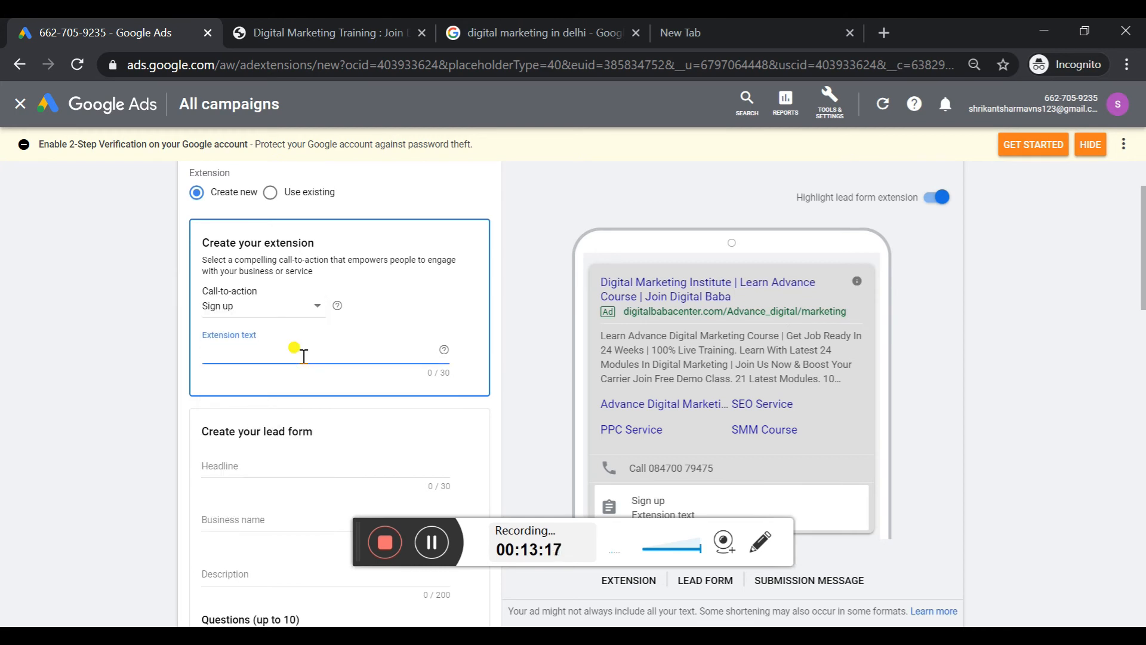
text(Contact Us for)
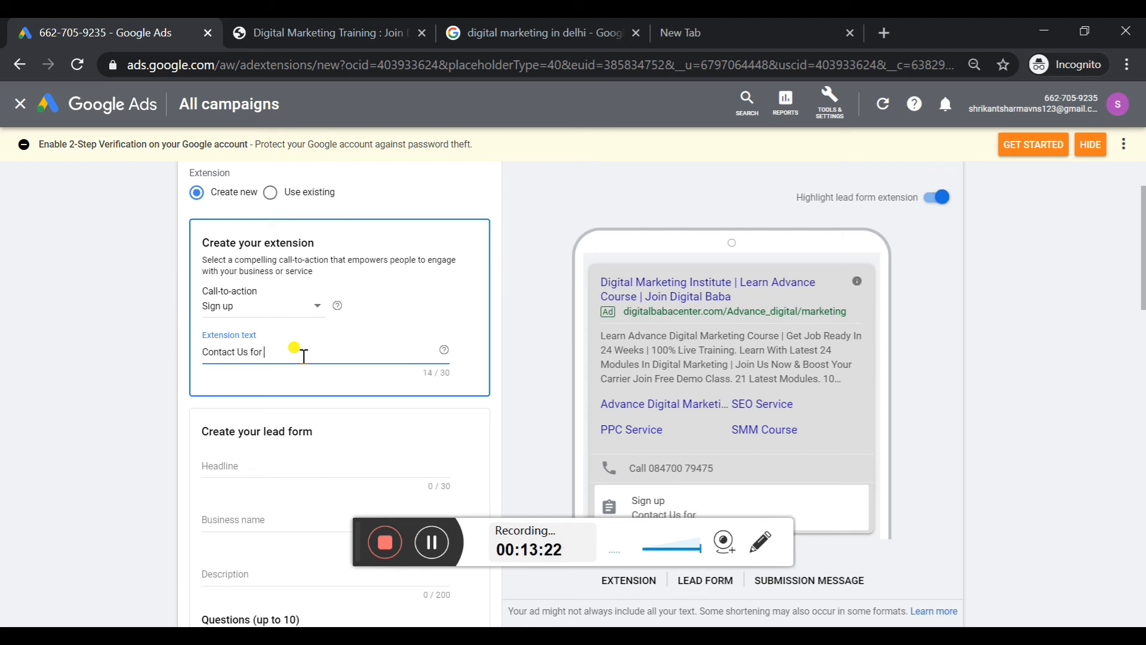
text( More Info)
click(269, 461)
text(Join Advance D)
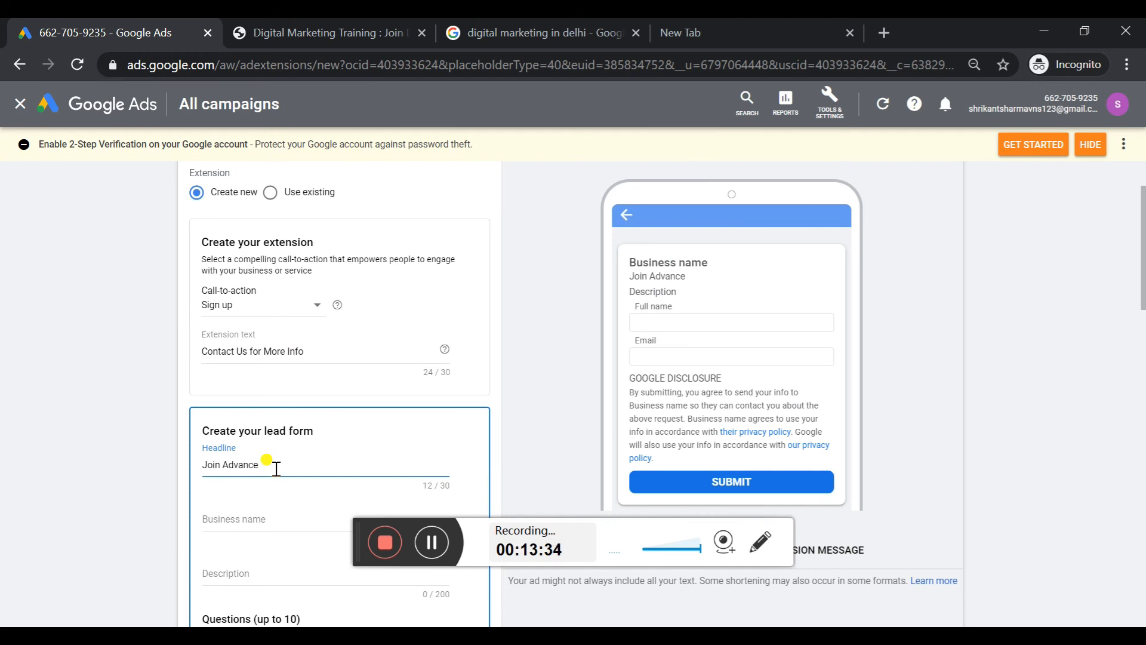
key(ctrl+a)
key(BackSpace)
Enter "Learn Advance Digital Marketing" as the lead form headline
text(L)
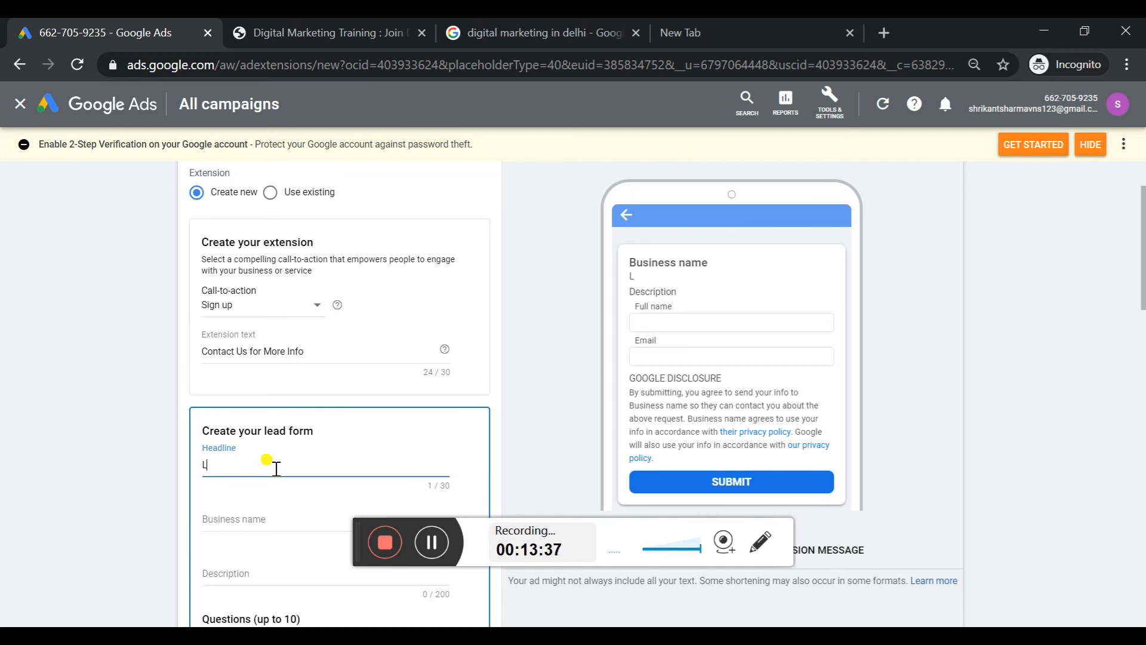
text(earn Advance Course)
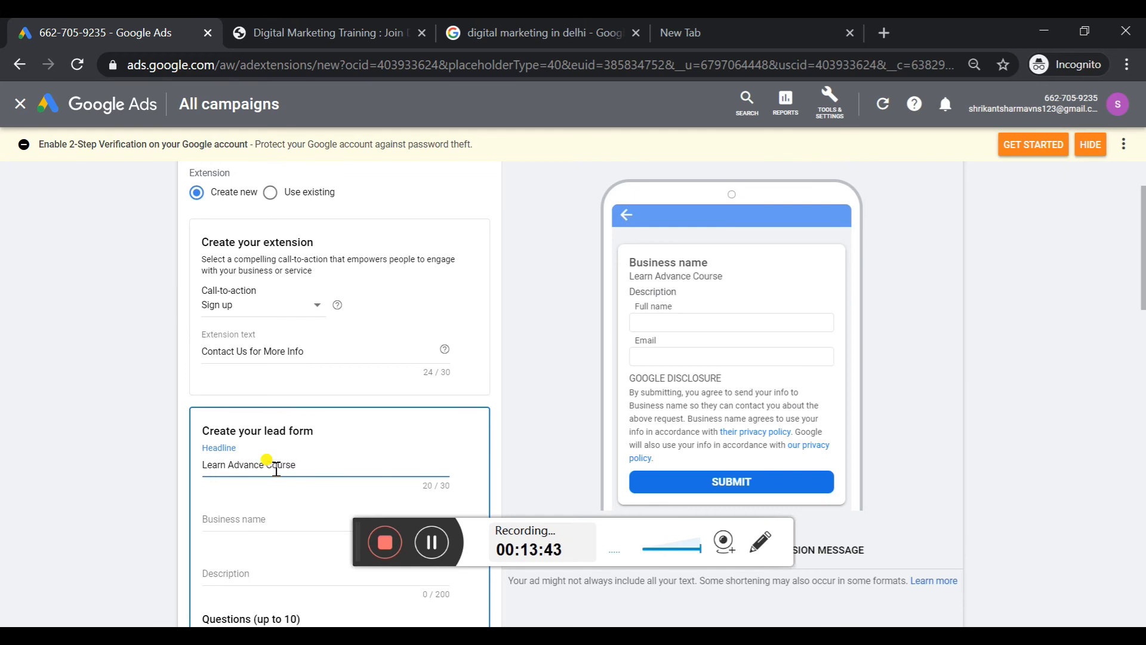
key(BackSpace)
key(BackSpace)
key(BackSpace)
key(BackSpace)
key(BackSpace)
key(BackSpace)
text(Digital Marketing)
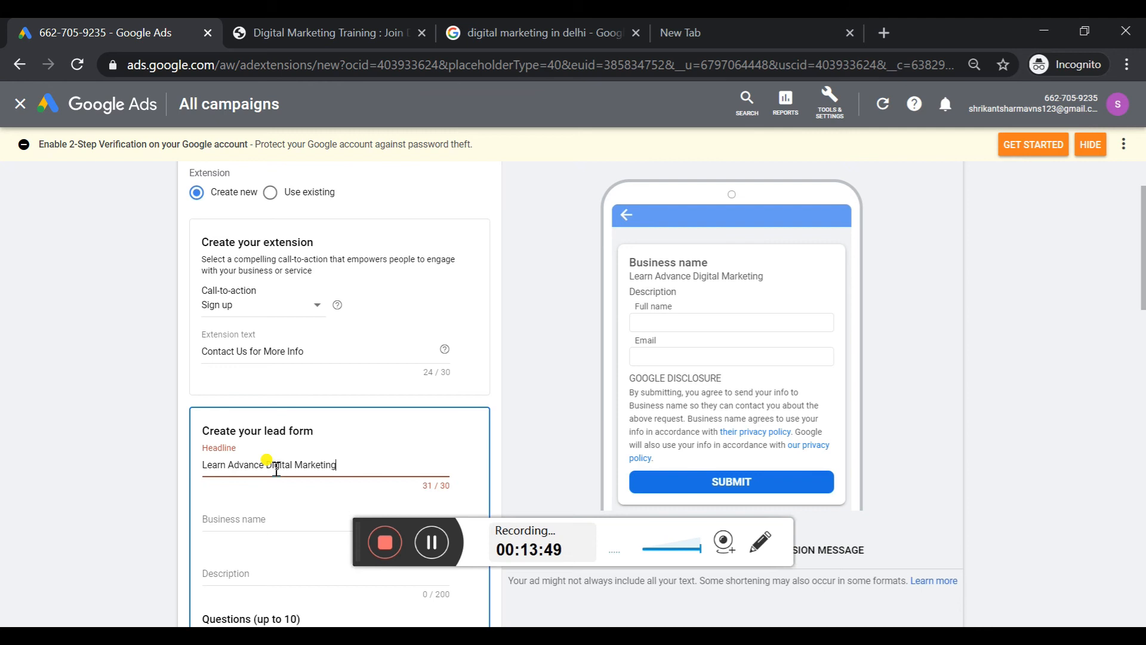
Change the lead form headline to "Join Advance Digital Marketing" so it fits the character limit
drag(228, 465, 197, 469)
key(BackSpace)
text(JOin)
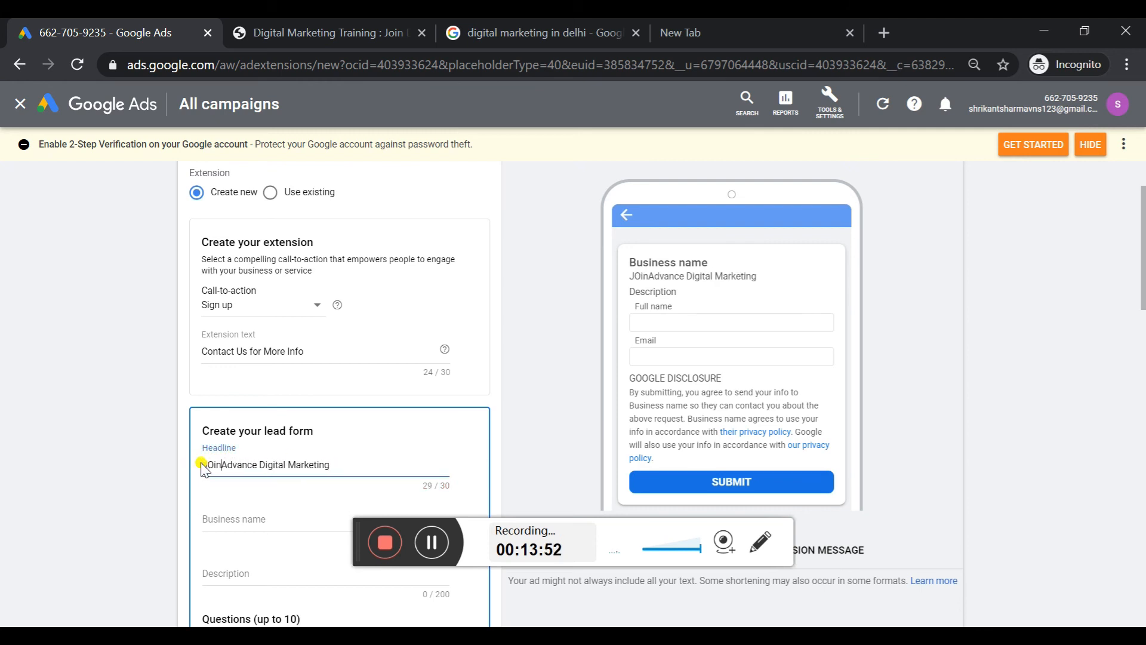
key(BackSpace)
key(BackSpace)
key(BackSpace)
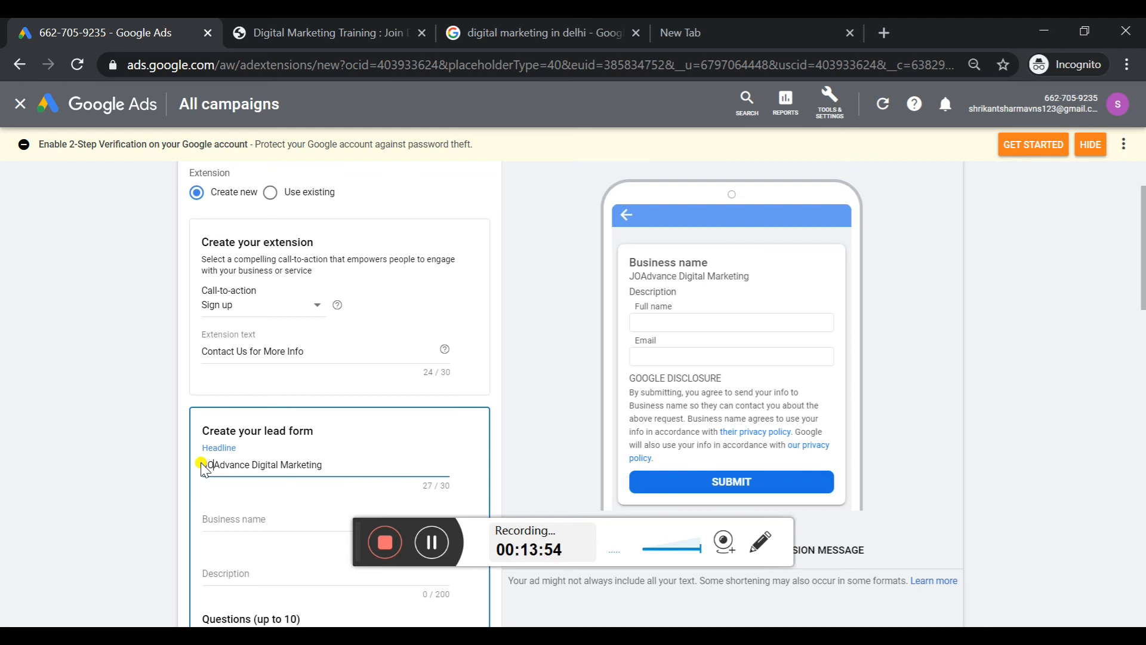
text(oin)
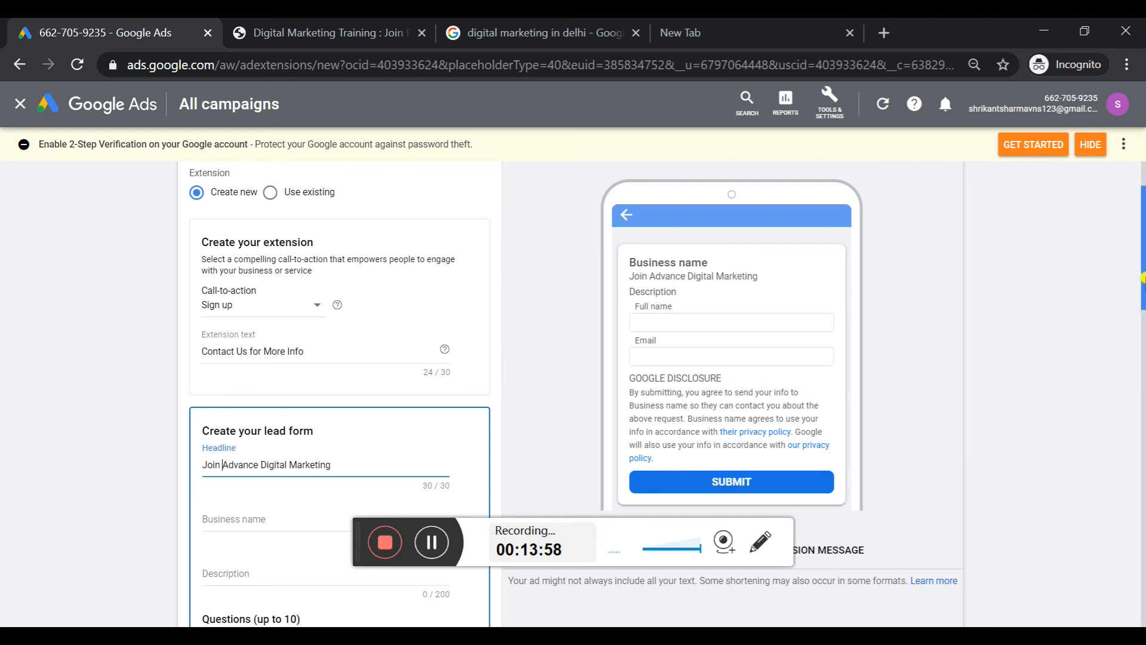
Add contact questions to the lead form for first name and last name, phone number and email
drag(1141, 278, 1141, 305)
scroll(1143, 332, down, 1)
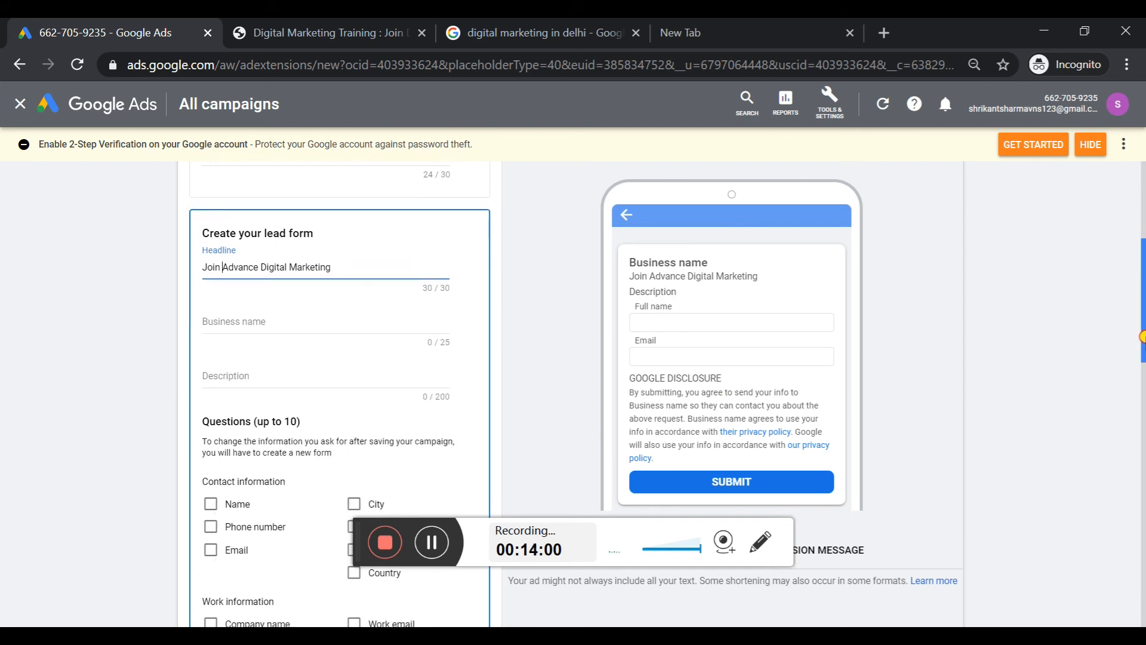
click(353, 323)
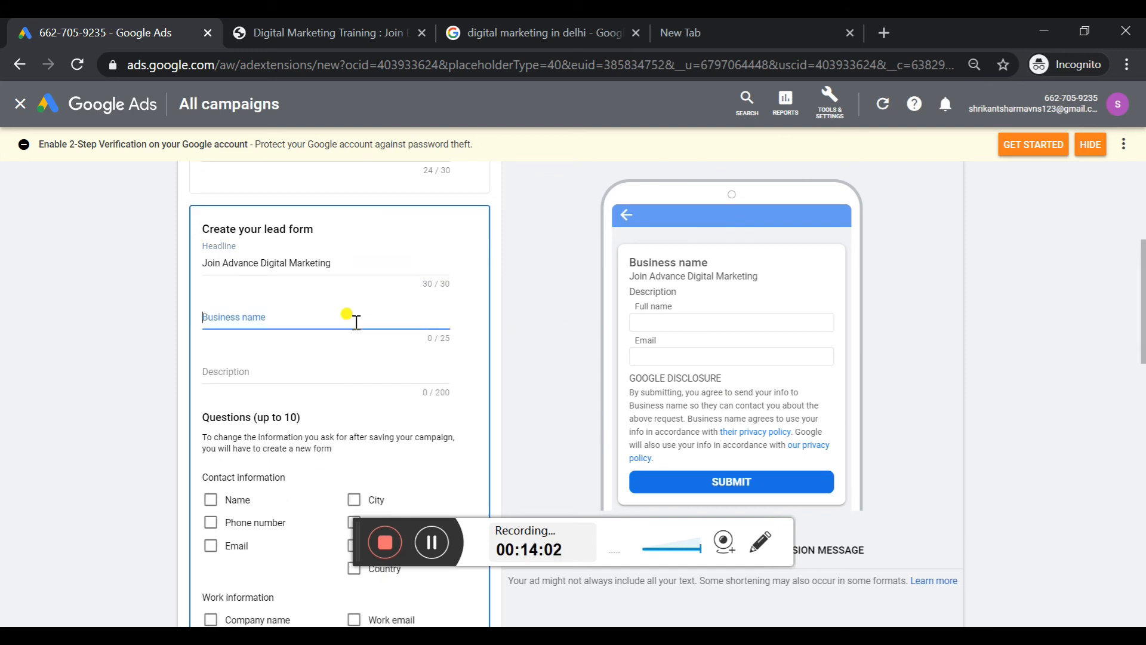
drag(1141, 311, 1142, 338)
click(315, 258)
click(237, 397)
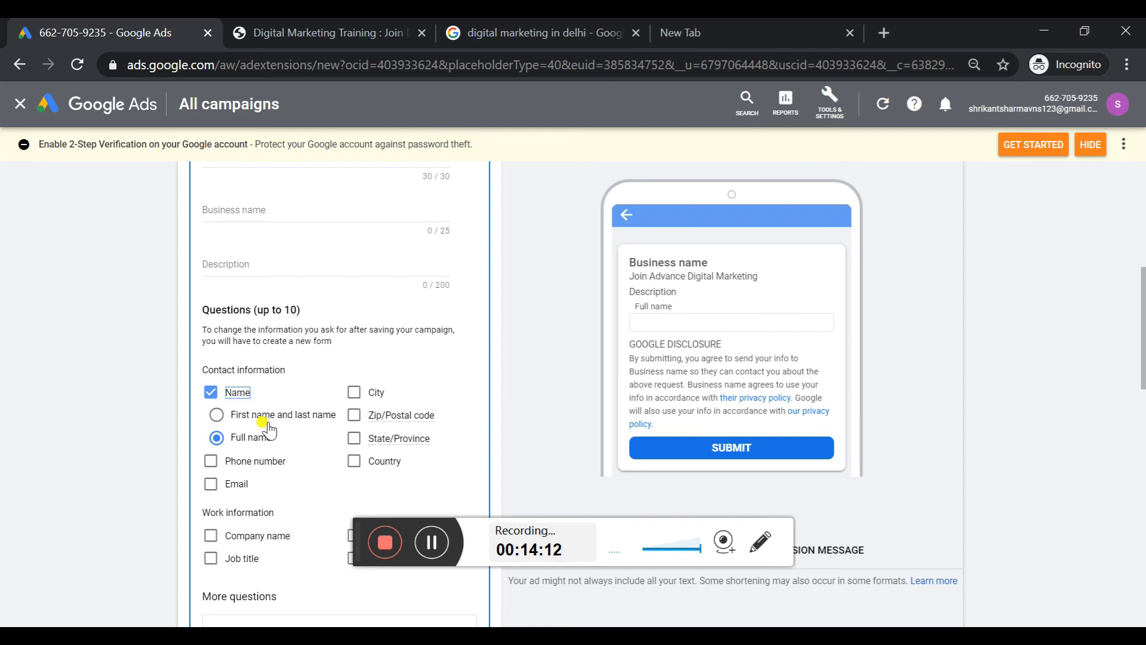
click(241, 419)
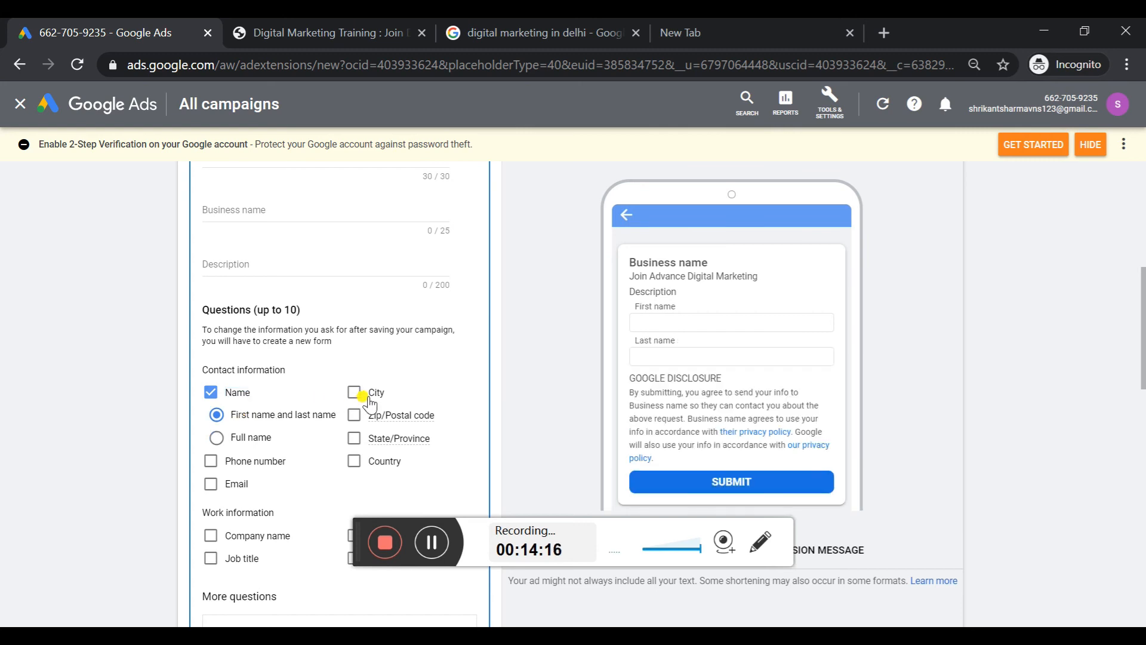
click(256, 460)
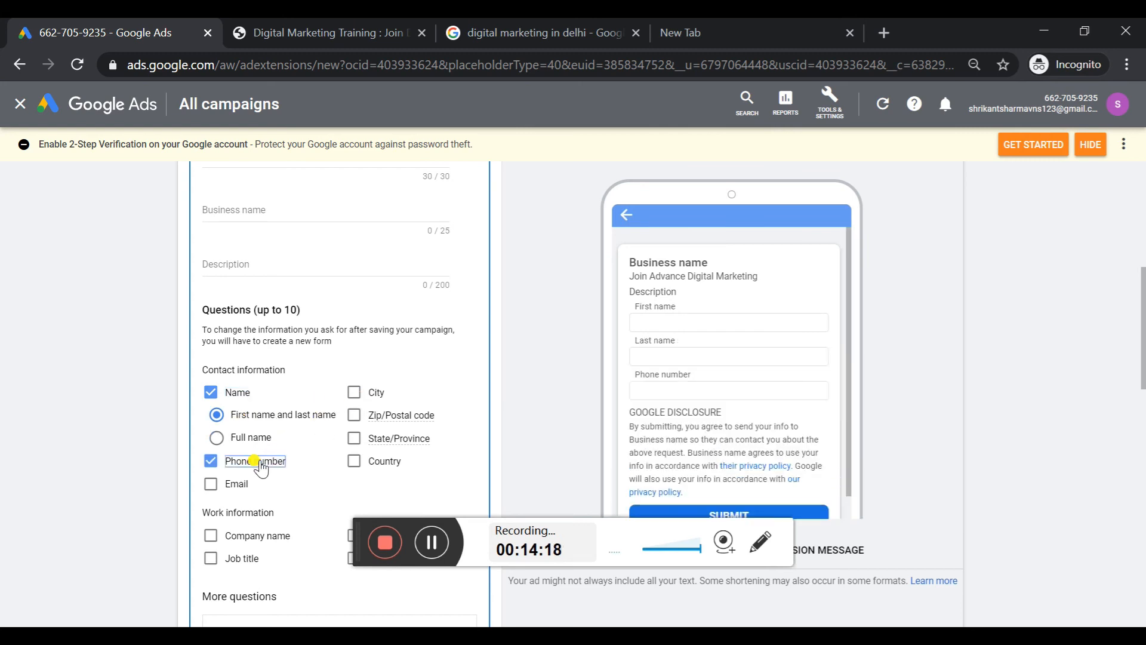
click(233, 483)
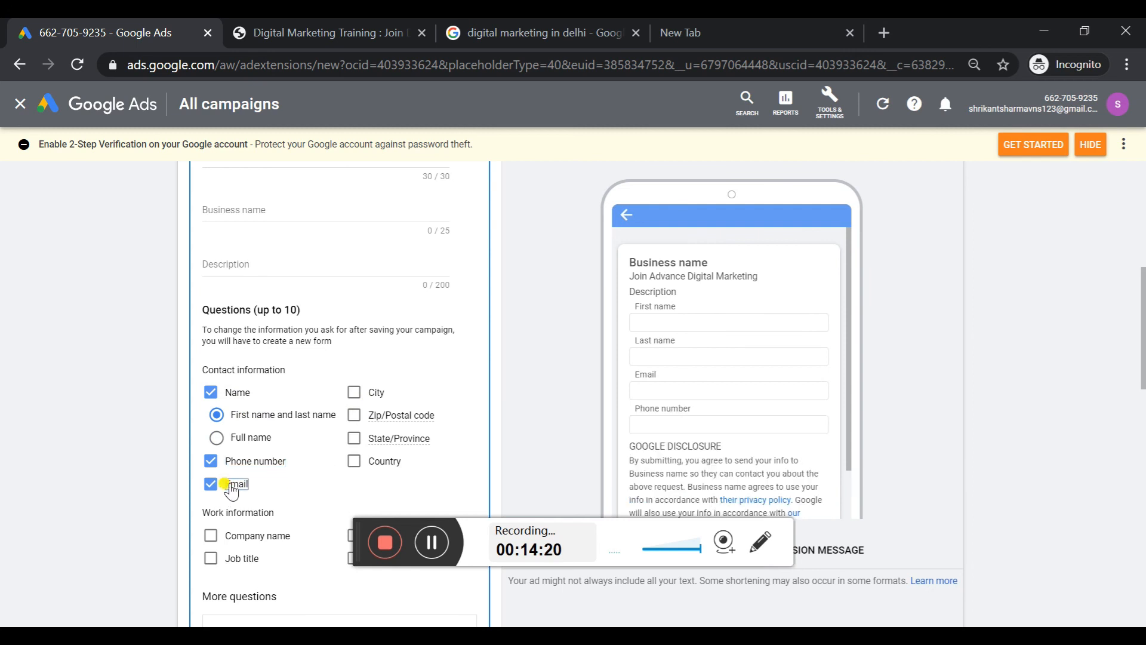
Add company name and job title as work information questions, and look at the categories of additional questions
drag(1143, 337, 1143, 380)
click(250, 382)
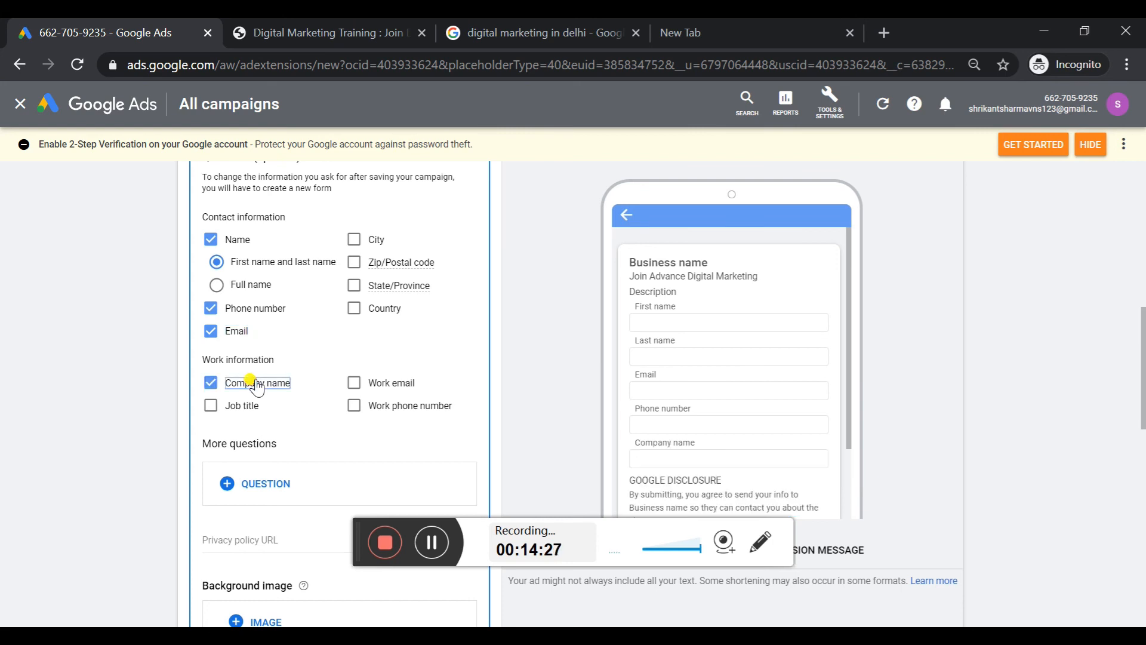
click(241, 405)
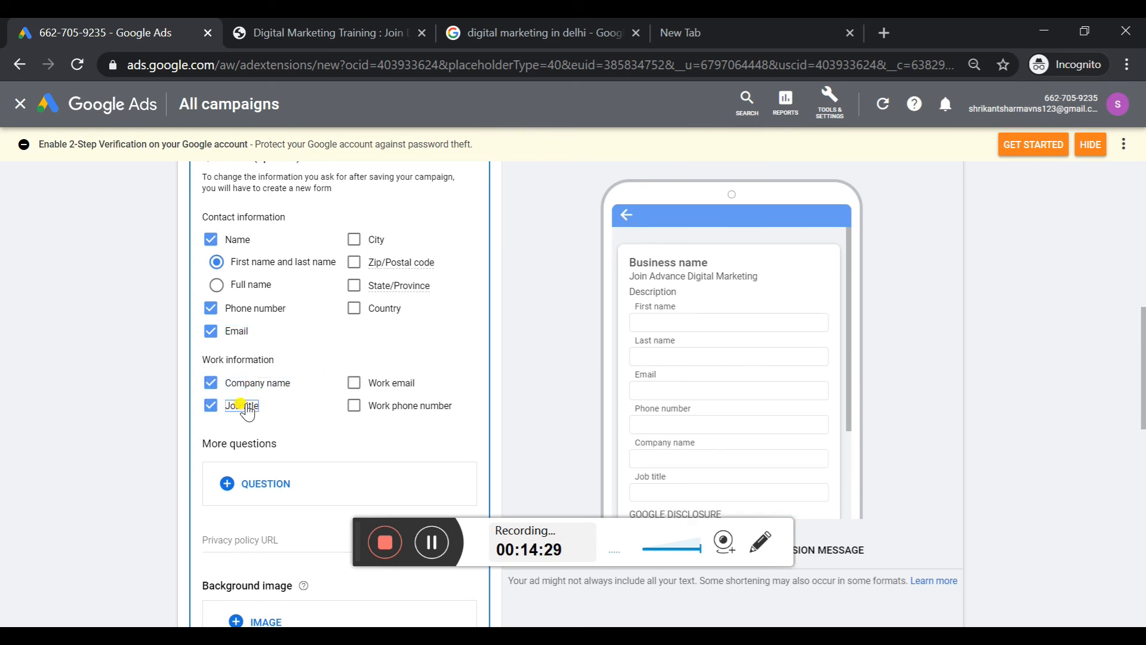
click(267, 484)
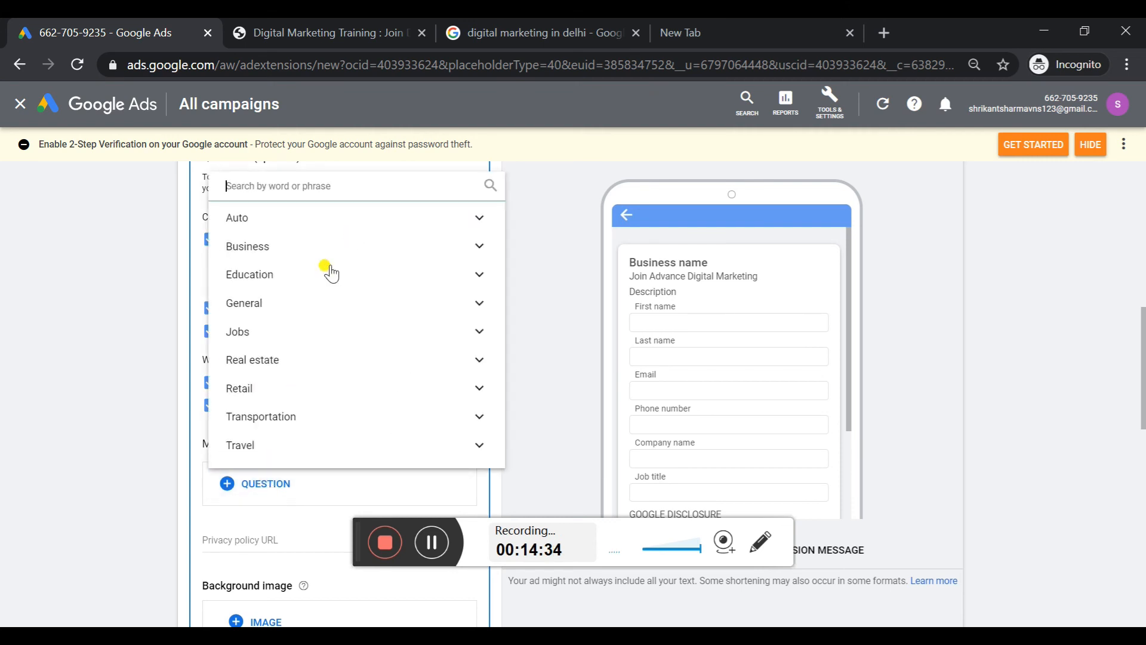
click(167, 366)
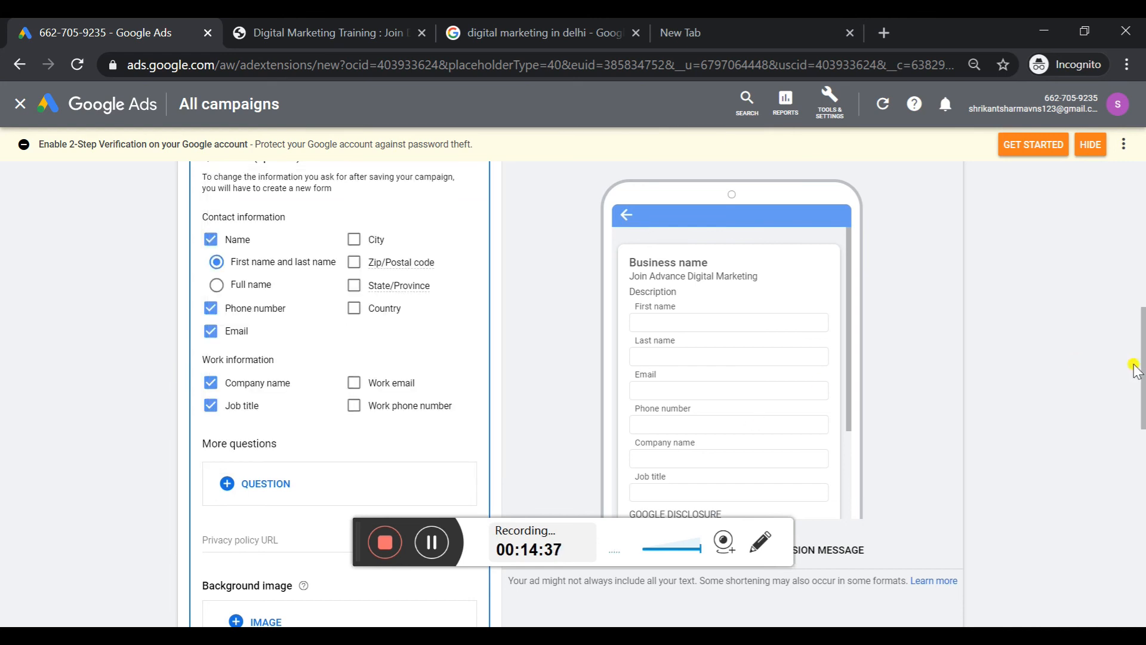
drag(1141, 367, 1141, 427)
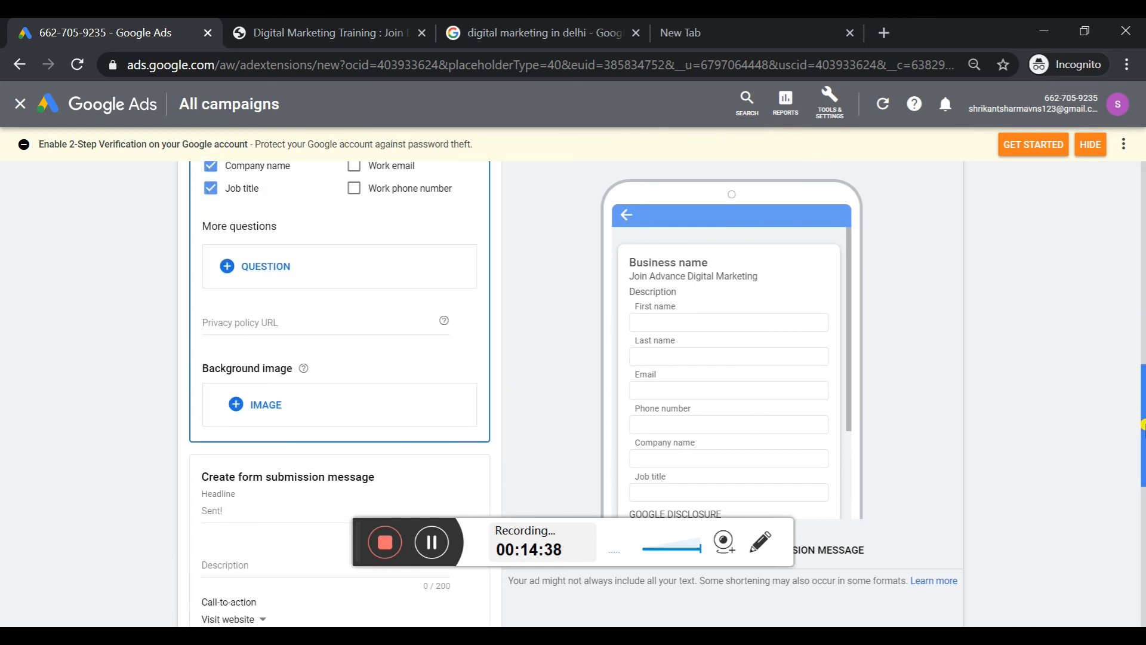
click(350, 324)
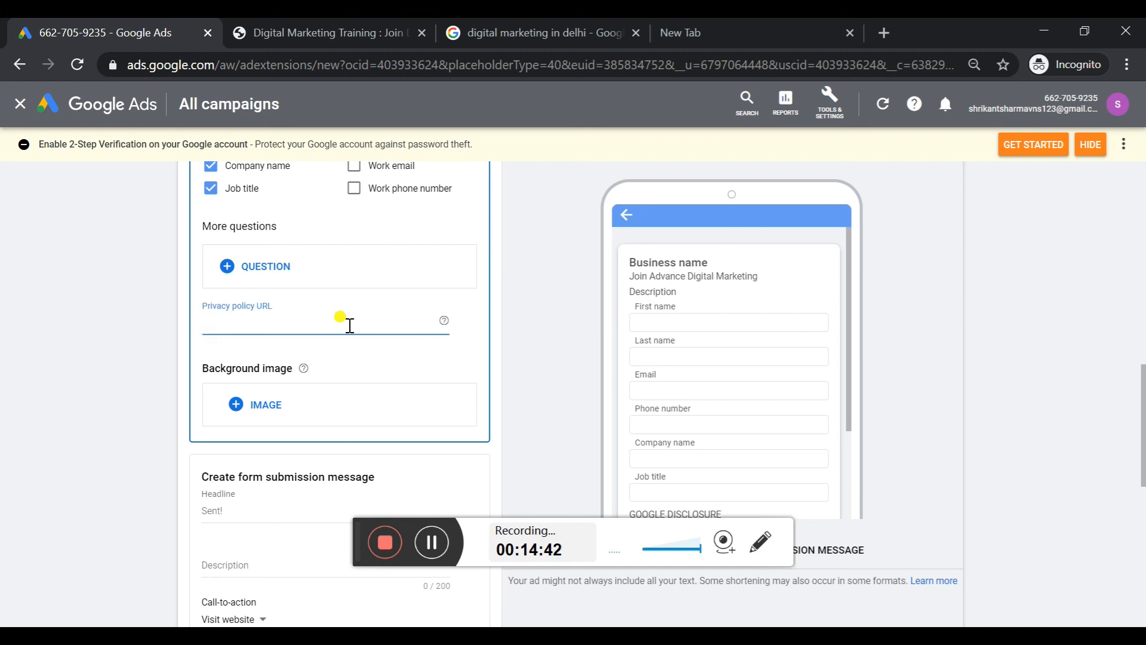
text(https://digitalbabacenter.com/digital-marketing-training/)
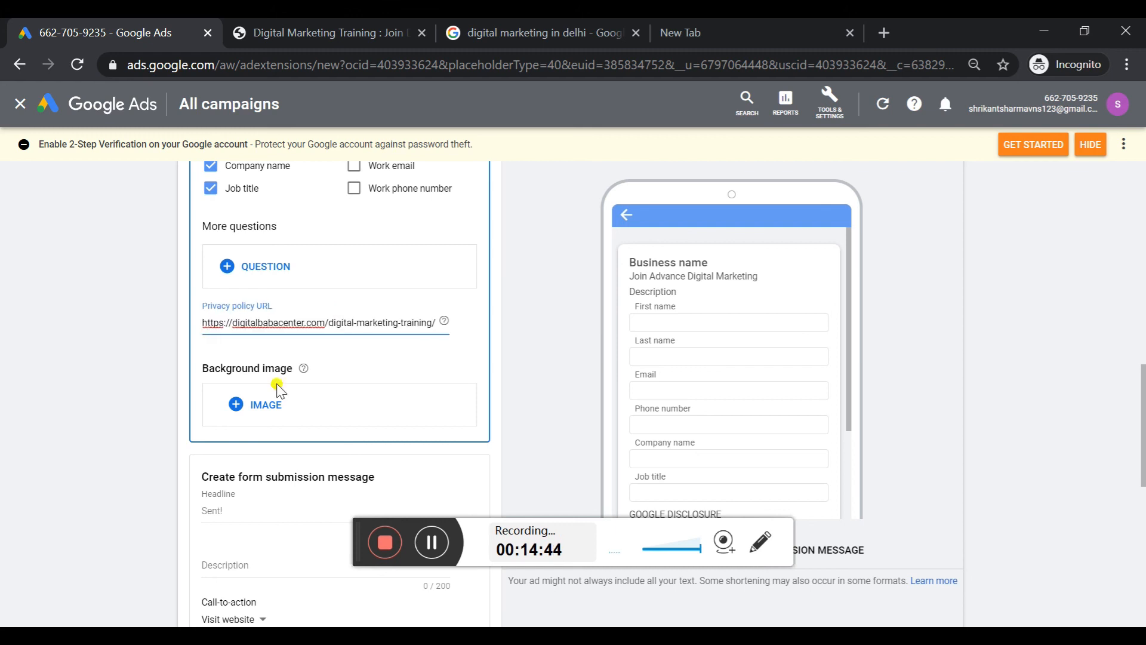
click(268, 396)
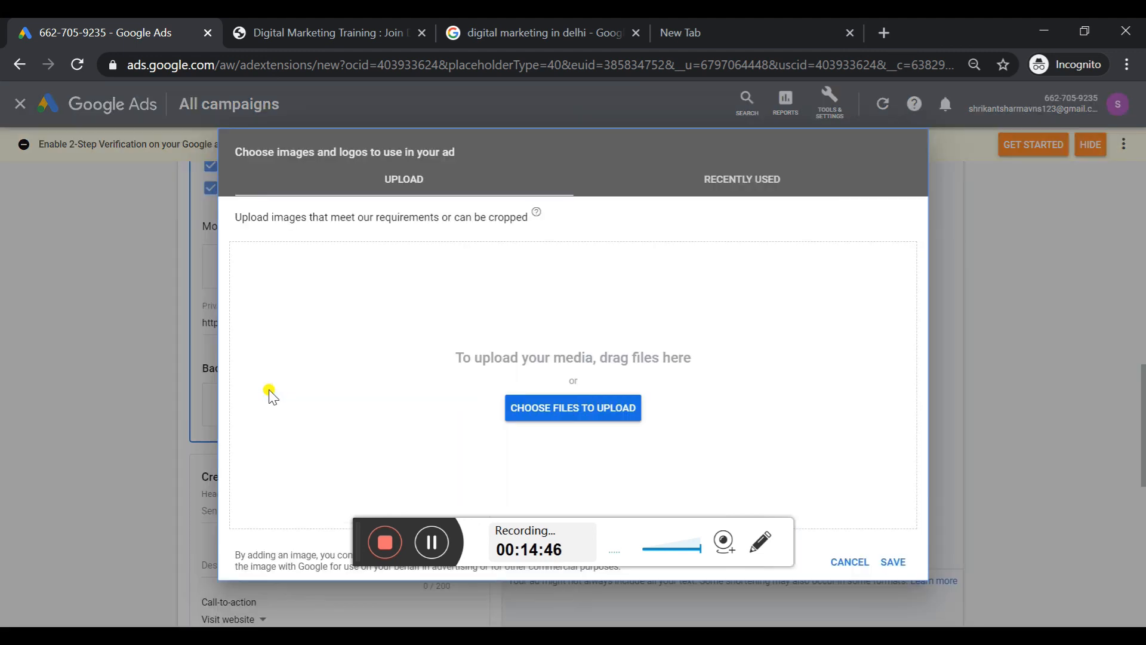
click(850, 561)
Look through the form submission message settings and the lead form terms, and discard the lead form extension
drag(1142, 434, 1141, 528)
click(341, 224)
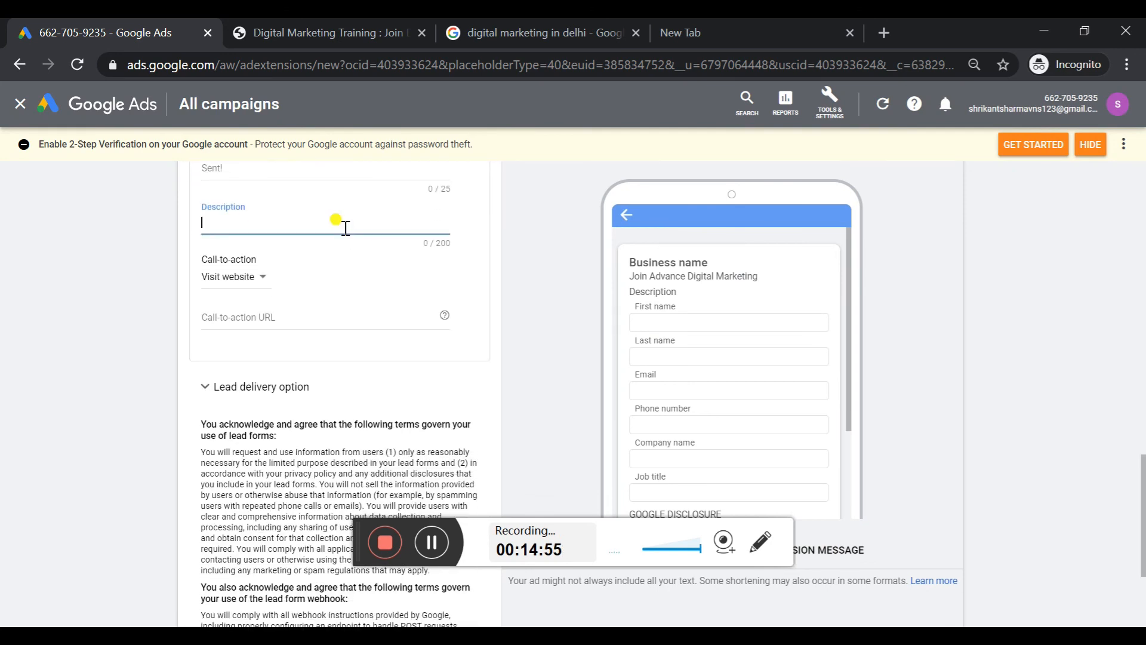
drag(1141, 482, 1141, 533)
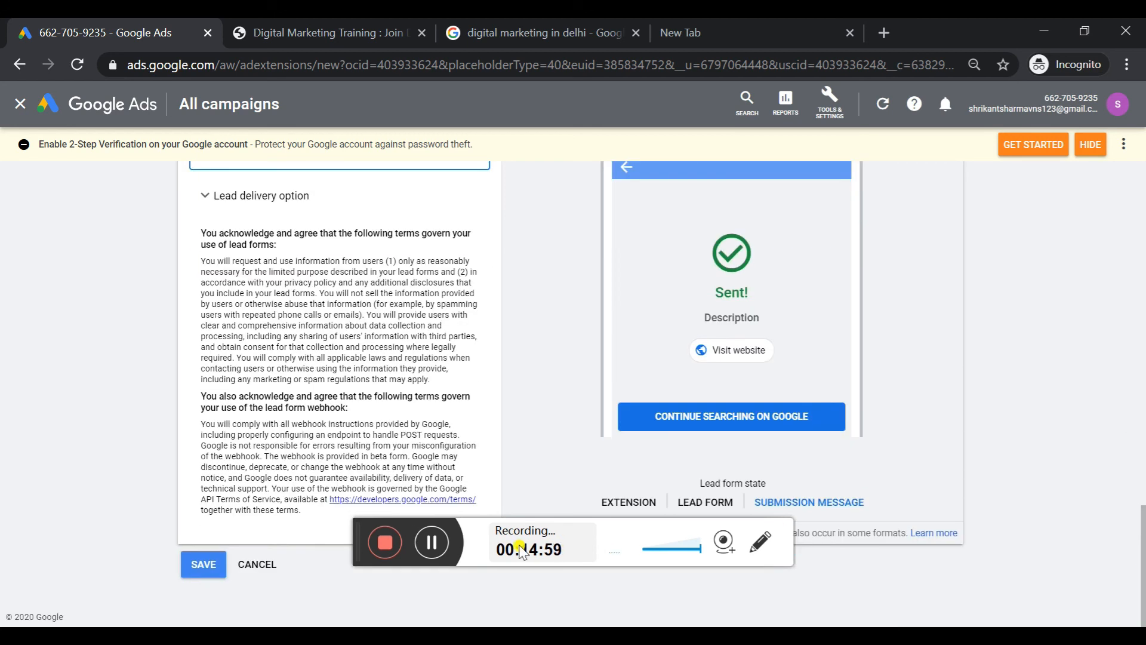
click(259, 571)
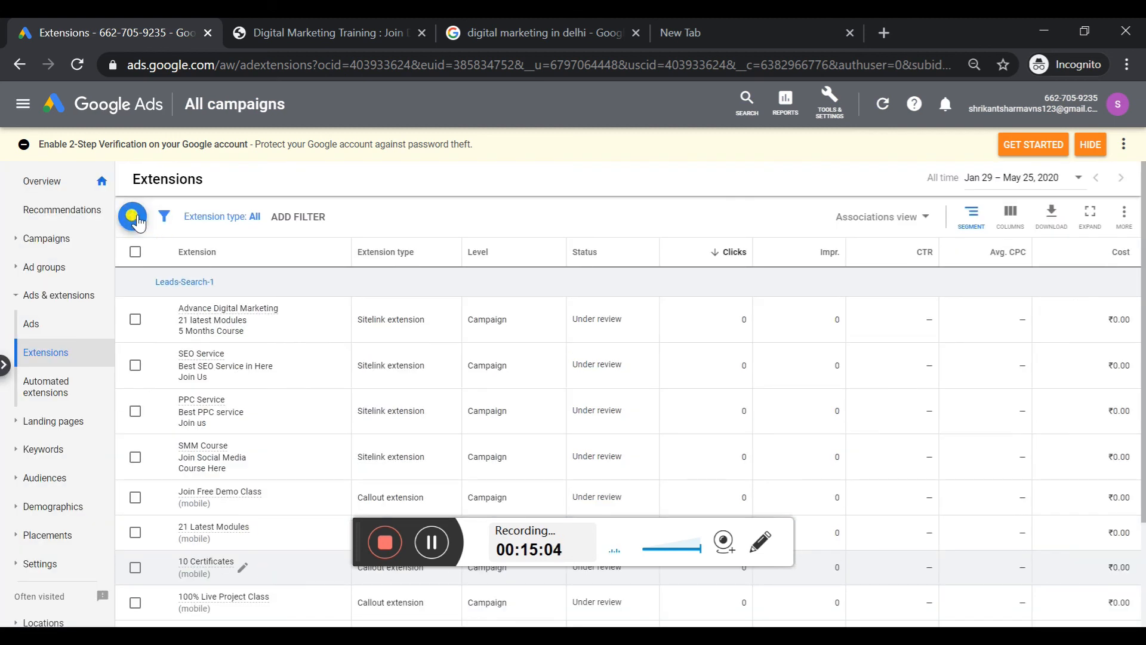
Open the list of extension types that can be created and look through it down to the promotion extension
click(132, 216)
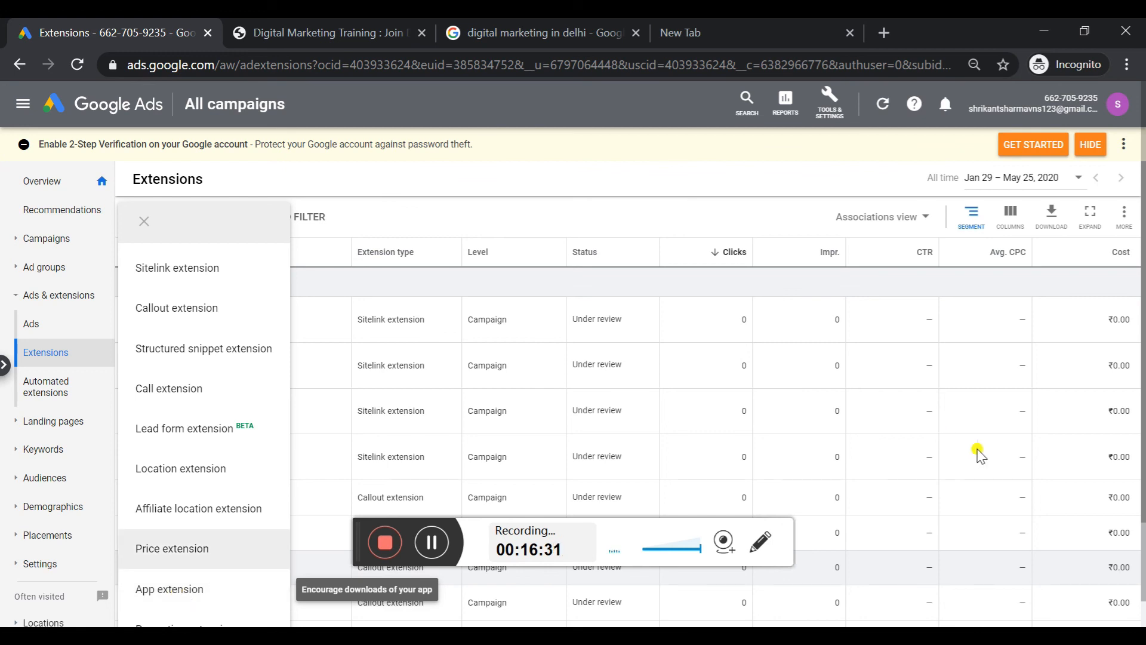
scroll(1143, 454, down, 1)
drag(1143, 455, 1143, 495)
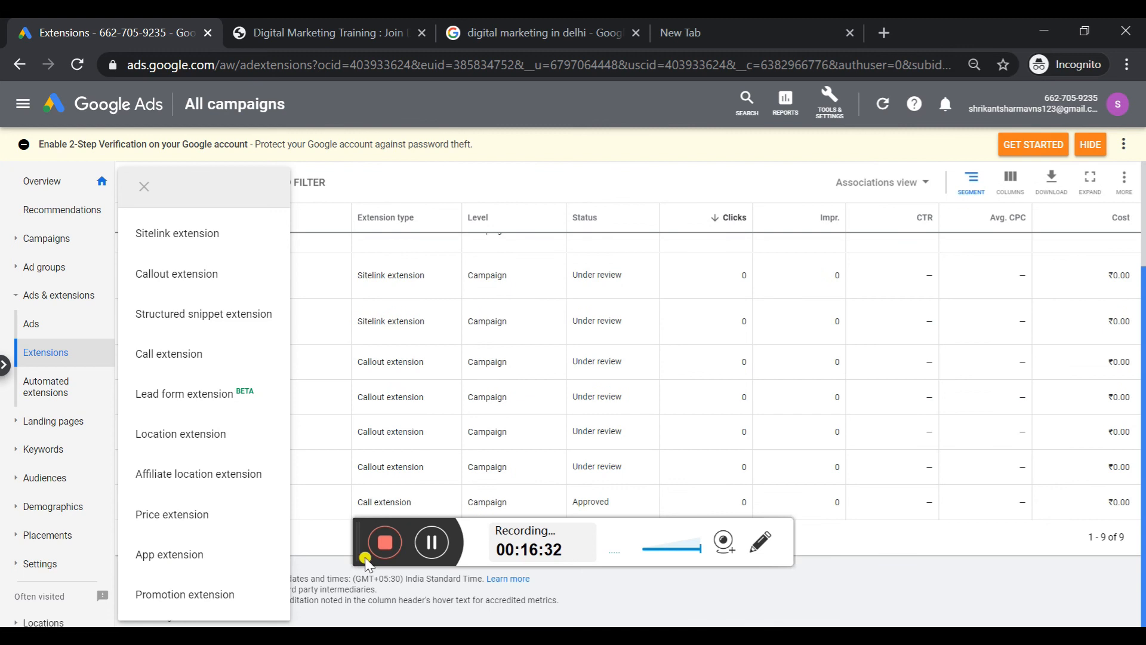